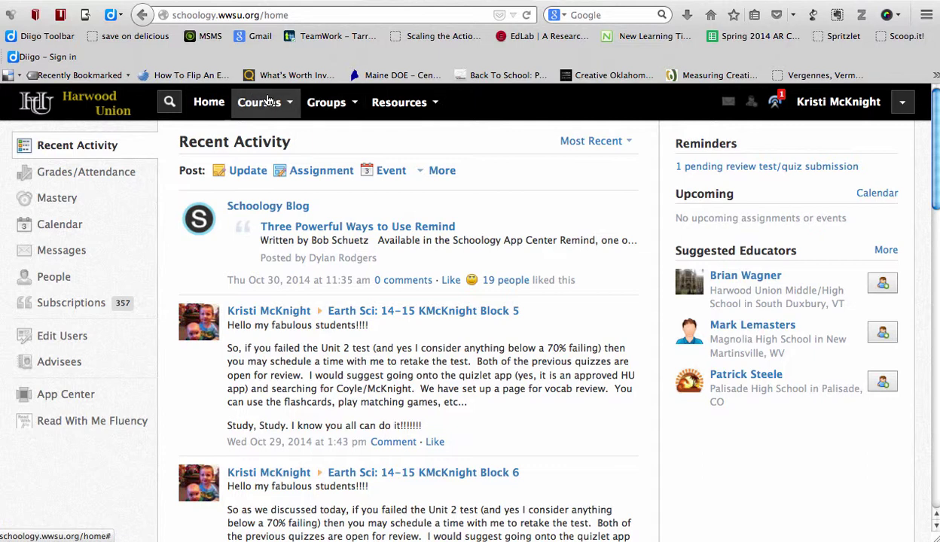
Open the A La Carte Menu folder inside Unit 2 The Solar System of the Block 4 Earth Science course.
{"action": "left_click", "coordinate": [261, 102]}
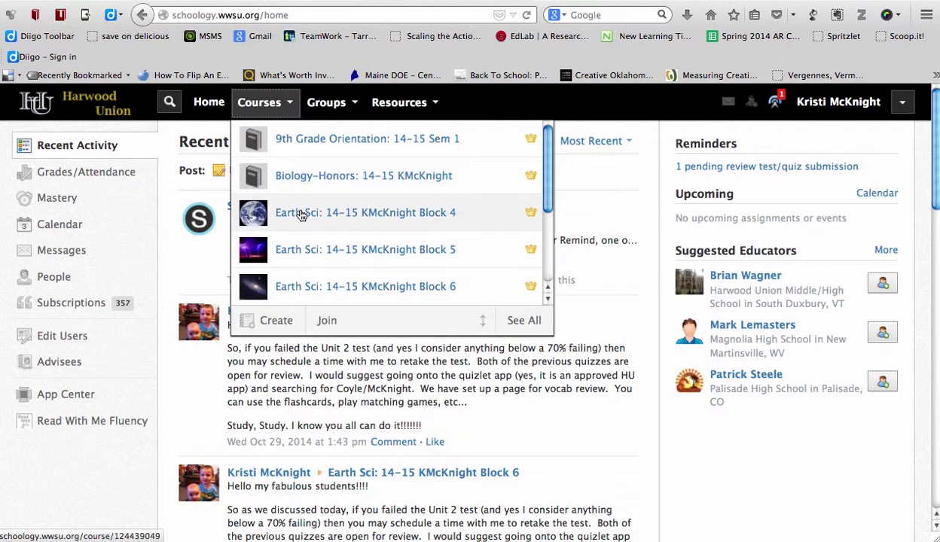
{"action": "left_click", "coordinate": [301, 215]}
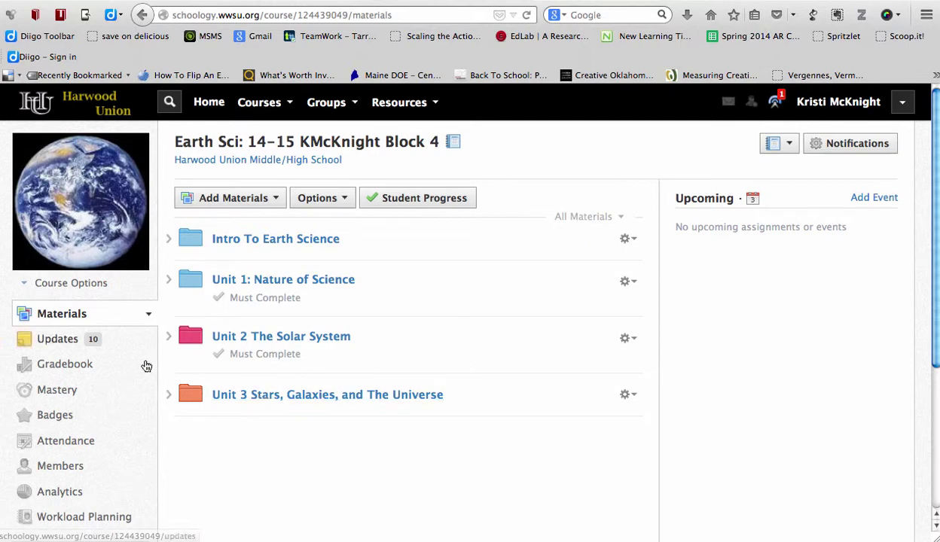
{"action": "mouse_move", "coordinate": [216, 323]}
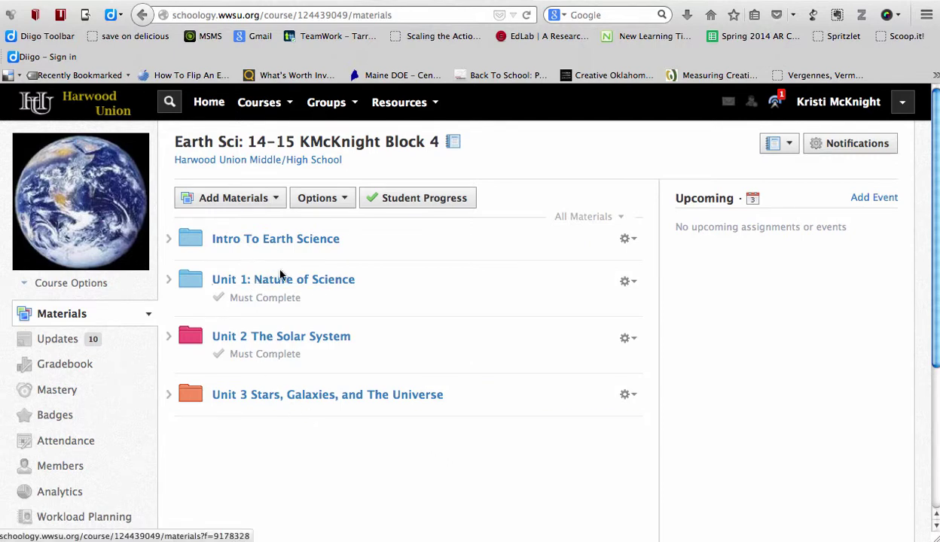
{"action": "left_click", "coordinate": [276, 339]}
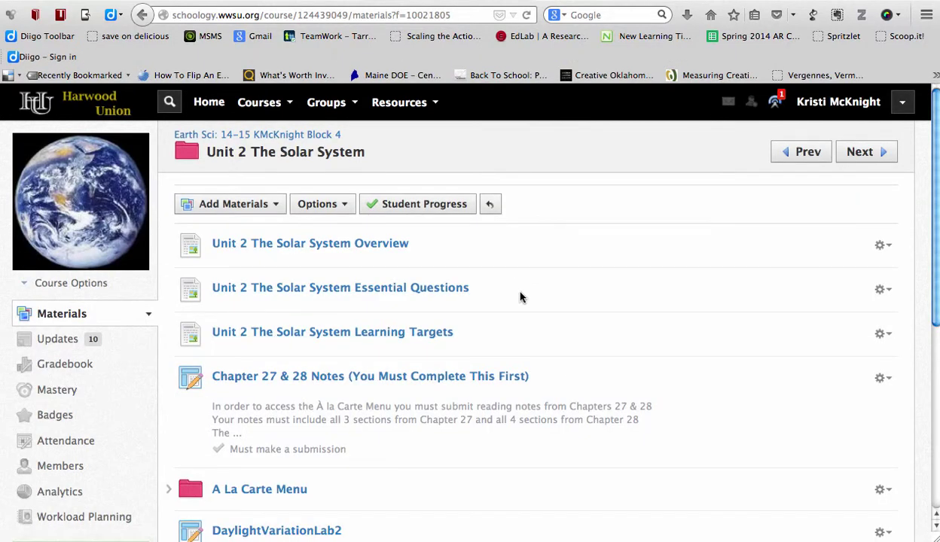
{"action": "left_click_drag", "start_coordinate": [476, 296], "coordinate": [351, 251]}
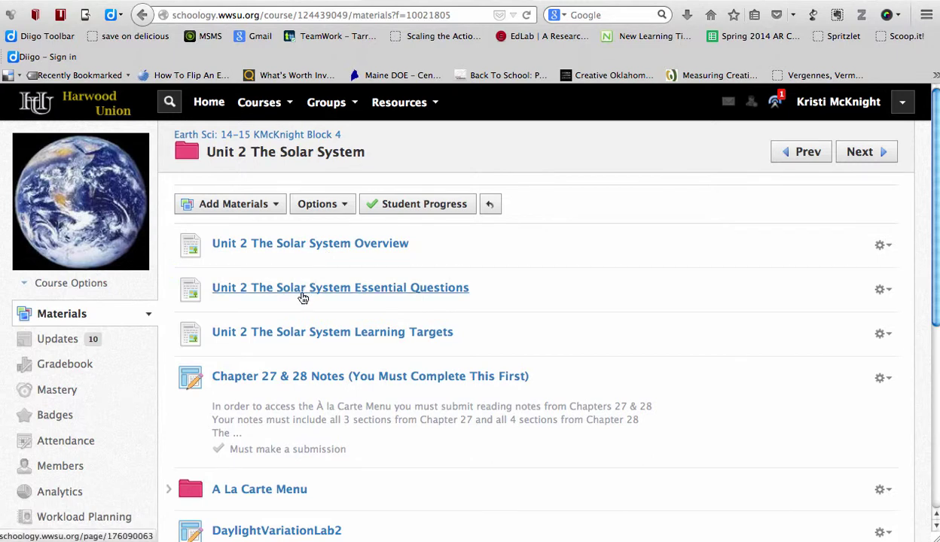
{"action": "left_click", "coordinate": [251, 493]}
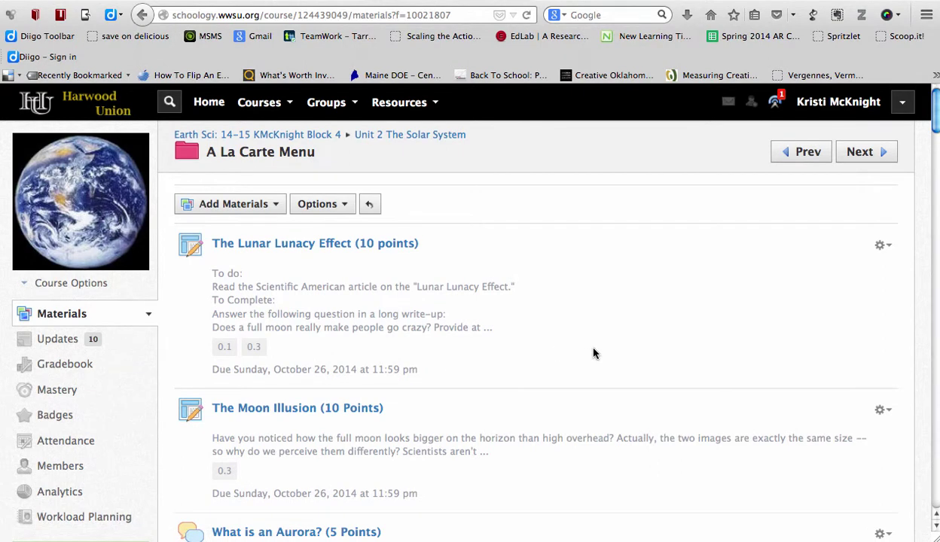
Look through the A La Carte Menu assignments and discussions, from The Lunar Lunacy Effect to Kepler's Laws and Gravity Practice.
{"action": "scroll", "coordinate": [593, 353], "scroll_direction": "down", "scroll_amount": 2}
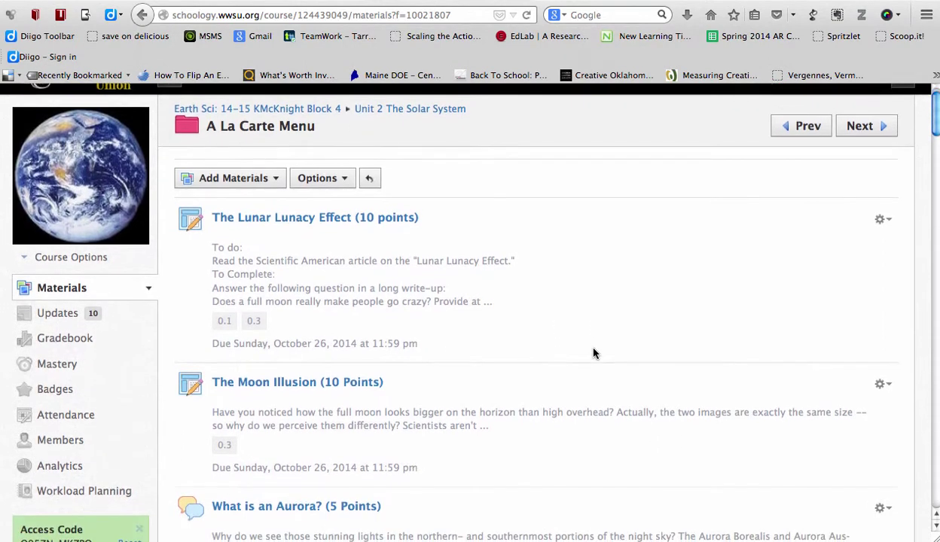
{"action": "scroll", "coordinate": [593, 354], "scroll_direction": "down", "scroll_amount": 2}
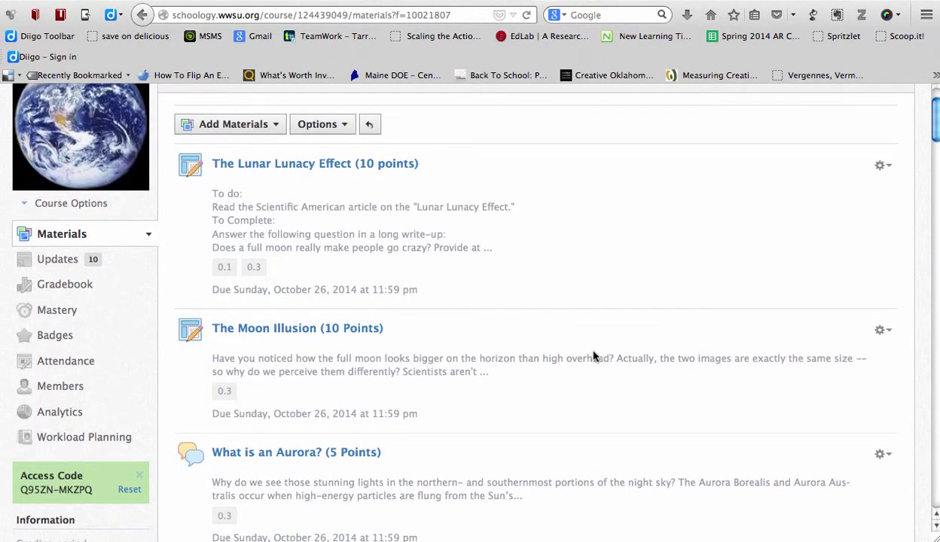
{"action": "scroll", "coordinate": [594, 355], "scroll_direction": "down", "scroll_amount": 3}
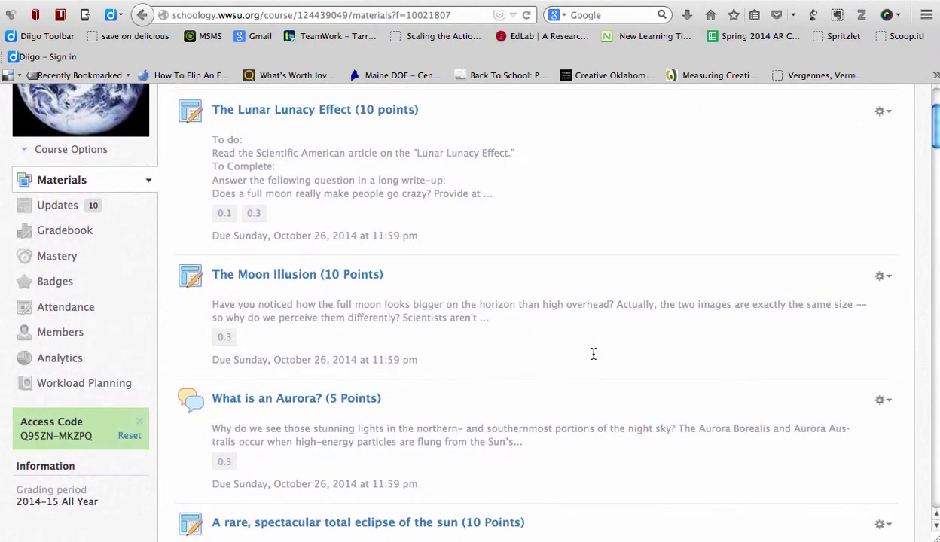
{"action": "scroll", "coordinate": [594, 353], "scroll_direction": "down", "scroll_amount": 2}
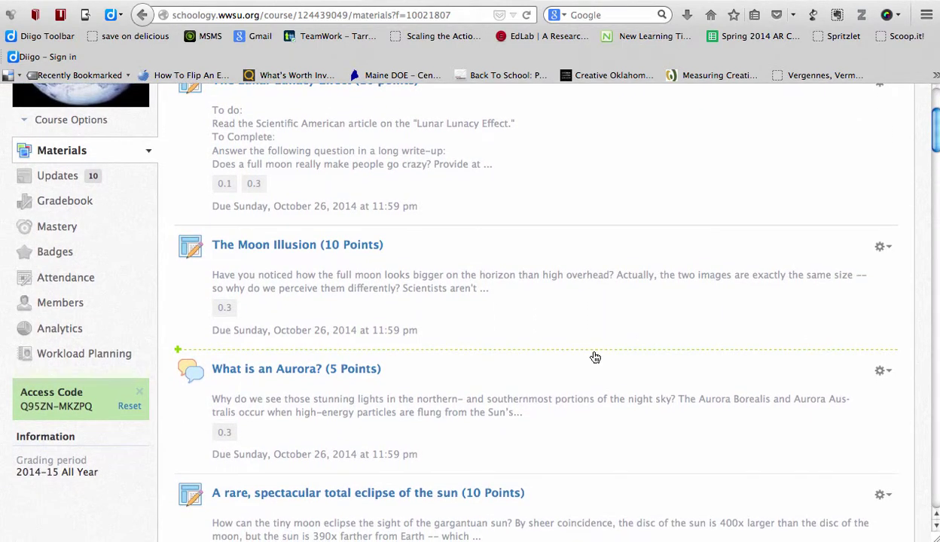
{"action": "scroll", "coordinate": [595, 357], "scroll_direction": "down", "scroll_amount": 4}
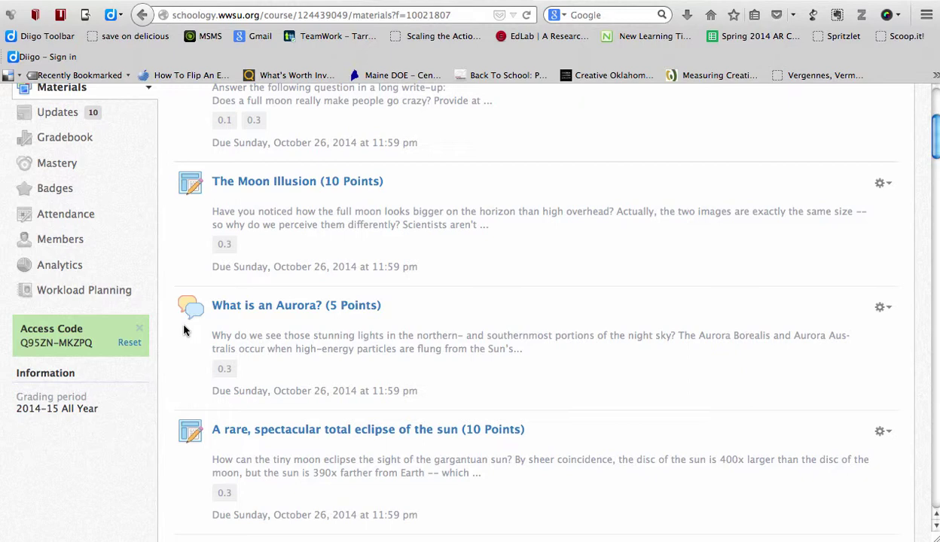
{"action": "scroll", "coordinate": [184, 332], "scroll_direction": "down", "scroll_amount": 8}
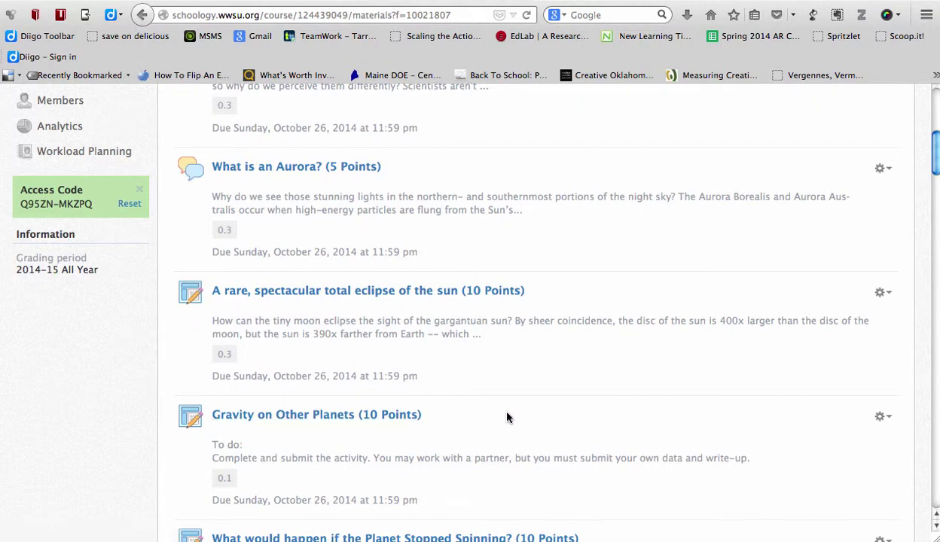
{"action": "scroll", "coordinate": [507, 417], "scroll_direction": "down", "scroll_amount": 10}
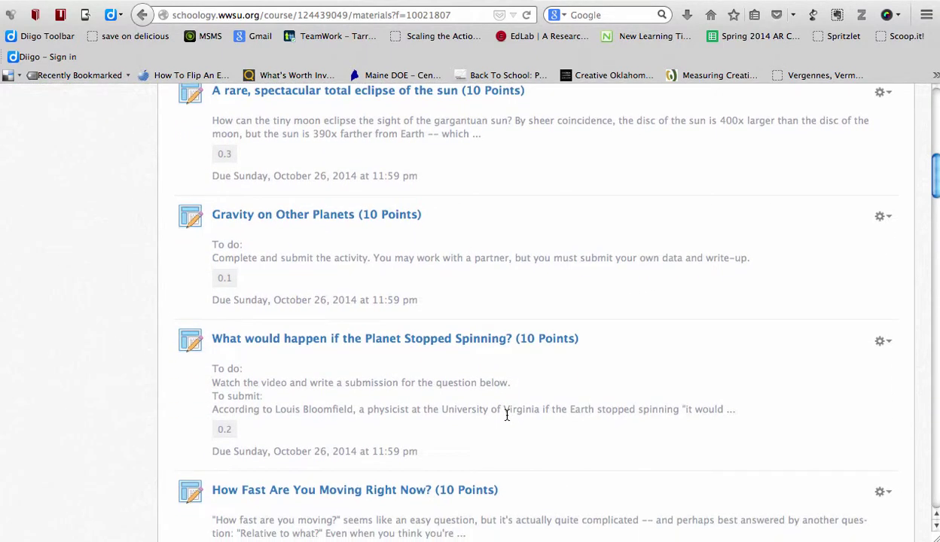
{"action": "scroll", "coordinate": [507, 416], "scroll_direction": "down", "scroll_amount": 8}
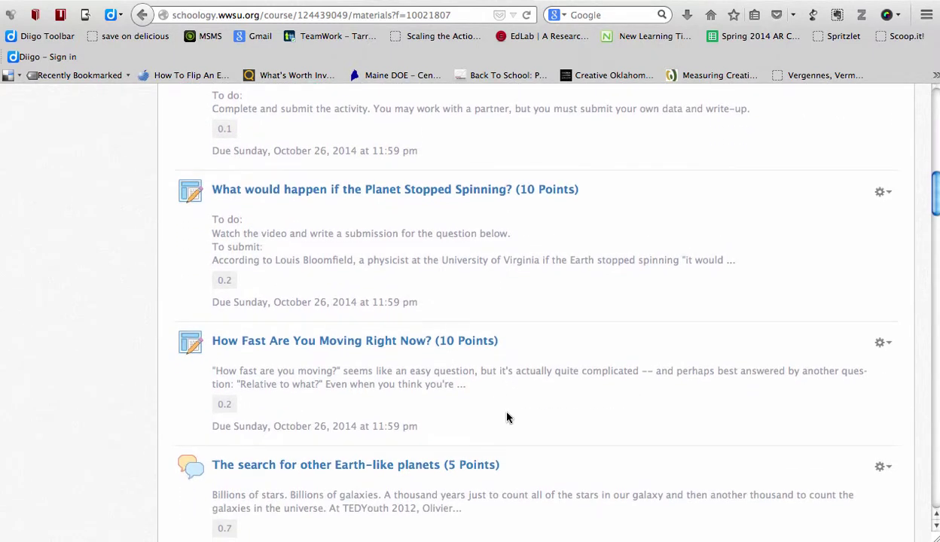
{"action": "scroll", "coordinate": [507, 417], "scroll_direction": "down", "scroll_amount": 10}
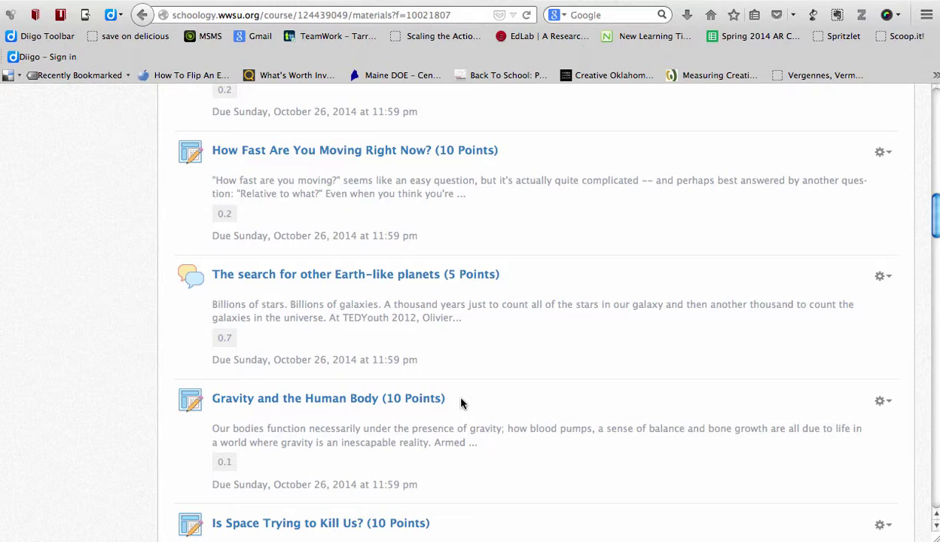
{"action": "scroll", "coordinate": [462, 404], "scroll_direction": "down", "scroll_amount": 5}
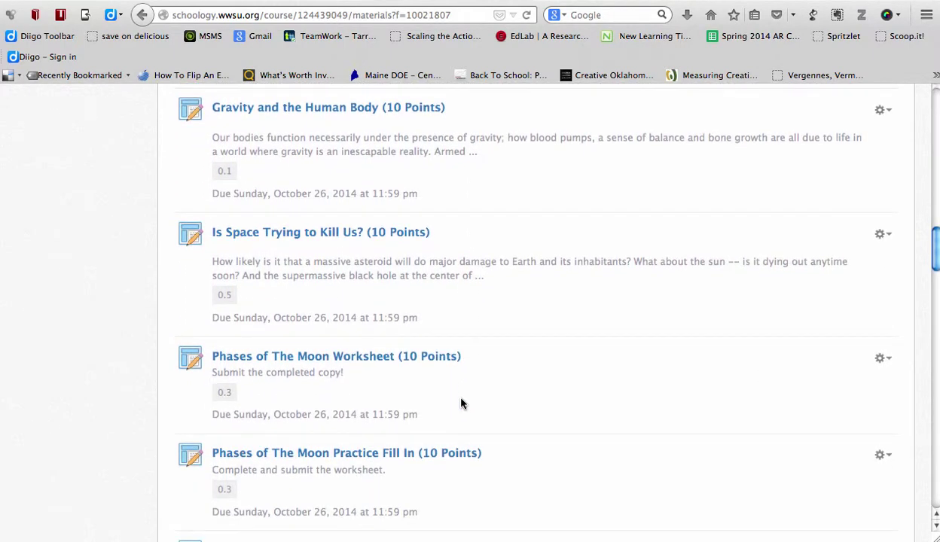
{"action": "scroll", "coordinate": [461, 404], "scroll_direction": "down", "scroll_amount": 1}
{"action": "scroll", "coordinate": [462, 404], "scroll_direction": "down", "scroll_amount": 4}
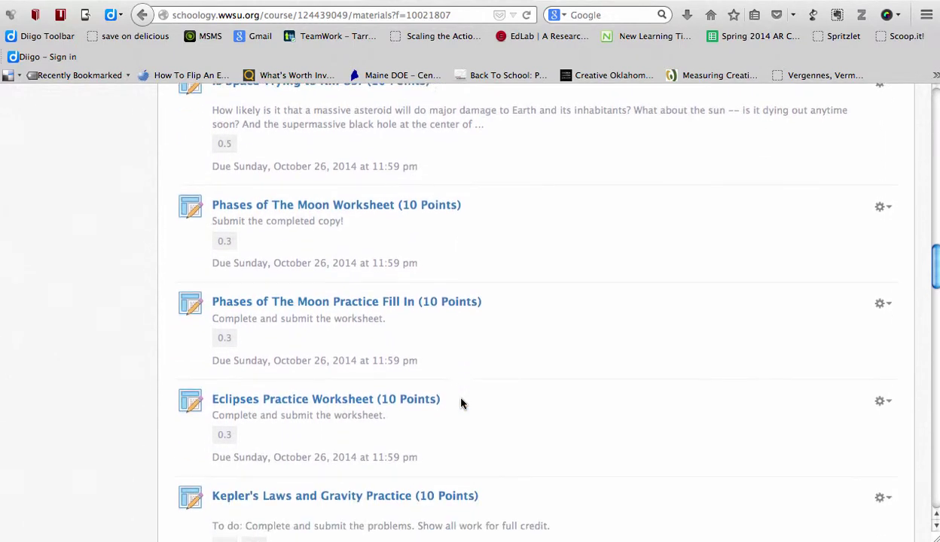
Examine the learning objectives attached to the Is Space Trying to Kill Us, Gravity and the Human Body, Earth-like planets and How Fast Are You Moving items.
{"action": "scroll", "coordinate": [462, 404], "scroll_direction": "up", "scroll_amount": 3}
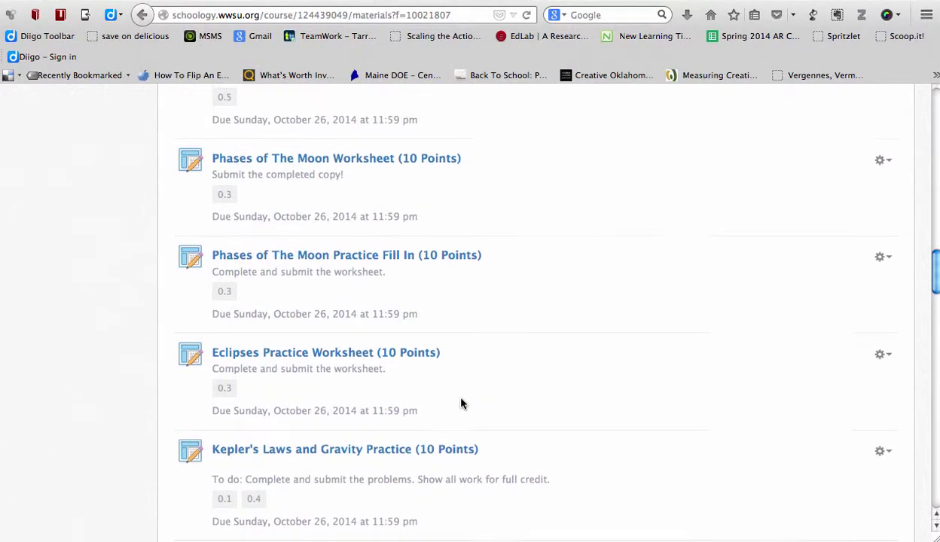
{"action": "scroll", "coordinate": [462, 404], "scroll_direction": "up", "scroll_amount": 1}
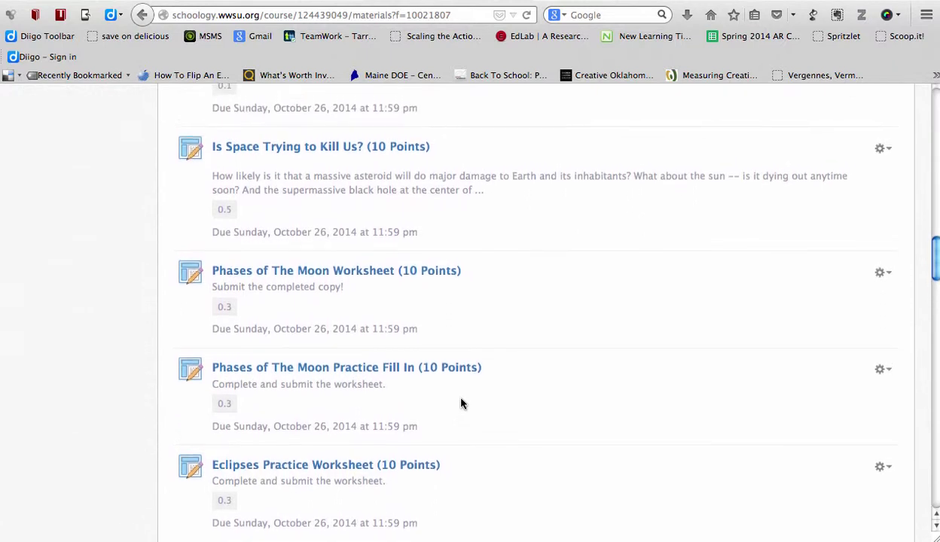
{"action": "mouse_move", "coordinate": [226, 210]}
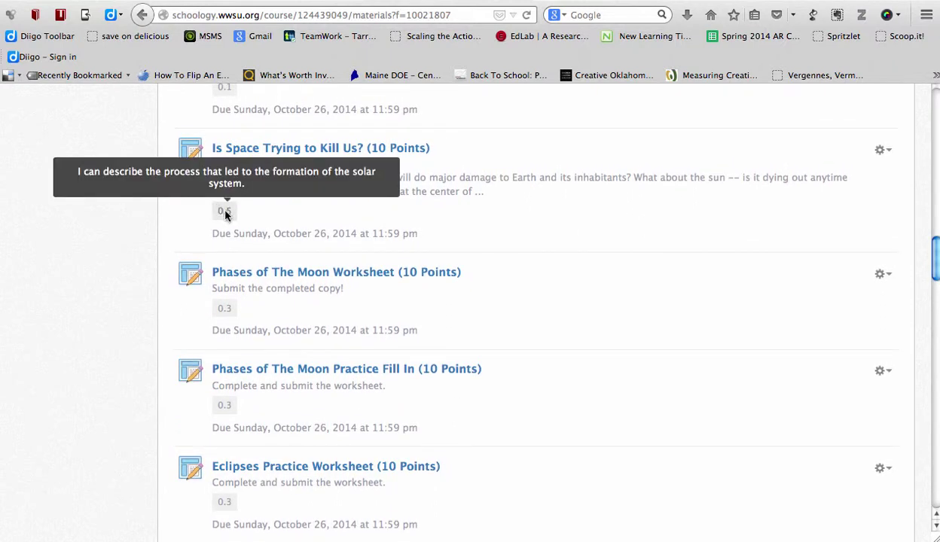
{"action": "mouse_move", "coordinate": [214, 315]}
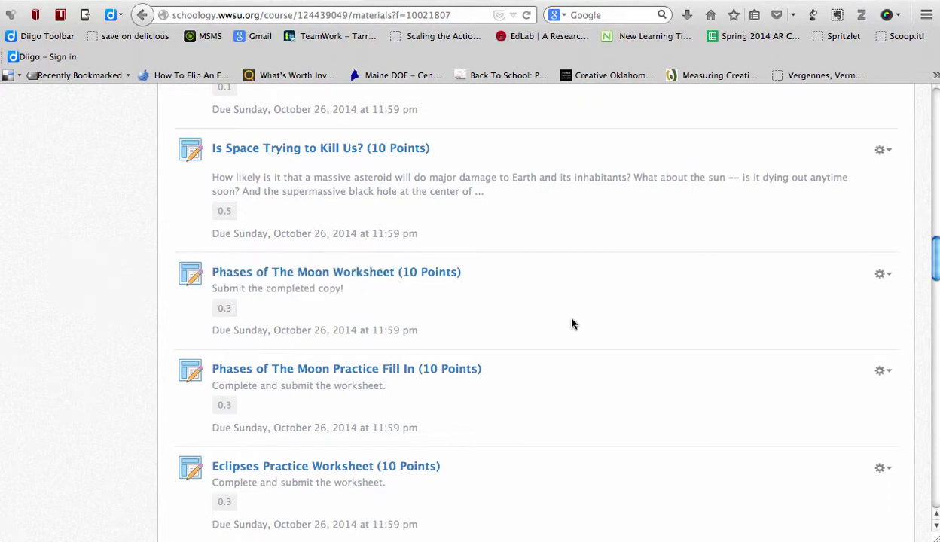
{"action": "scroll", "coordinate": [570, 323], "scroll_direction": "up", "scroll_amount": 2}
{"action": "scroll", "coordinate": [573, 324], "scroll_direction": "up", "scroll_amount": 1}
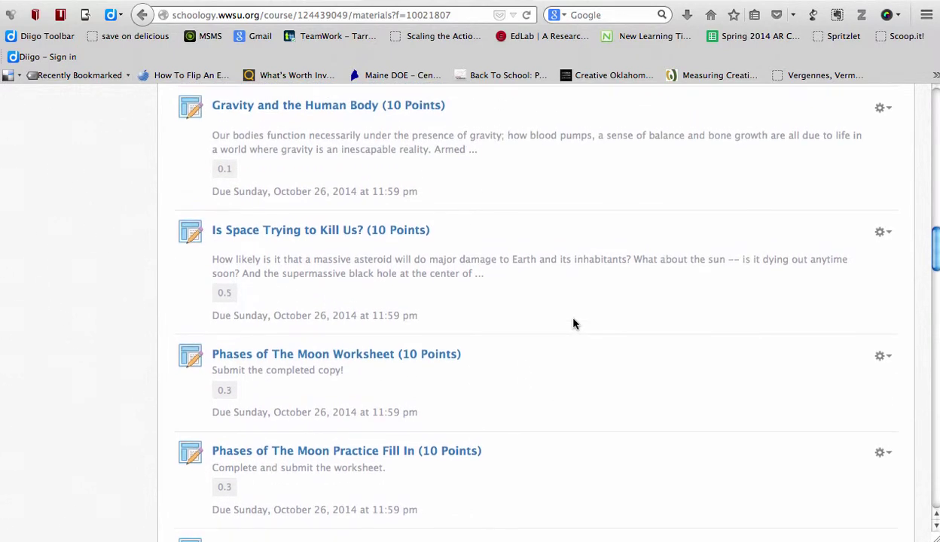
{"action": "scroll", "coordinate": [574, 324], "scroll_direction": "up", "scroll_amount": 3}
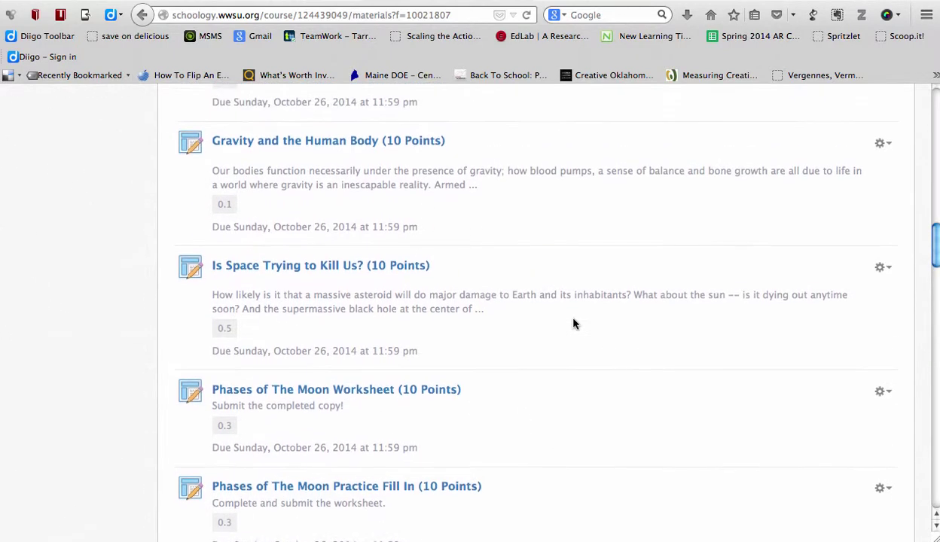
{"action": "mouse_move", "coordinate": [217, 247]}
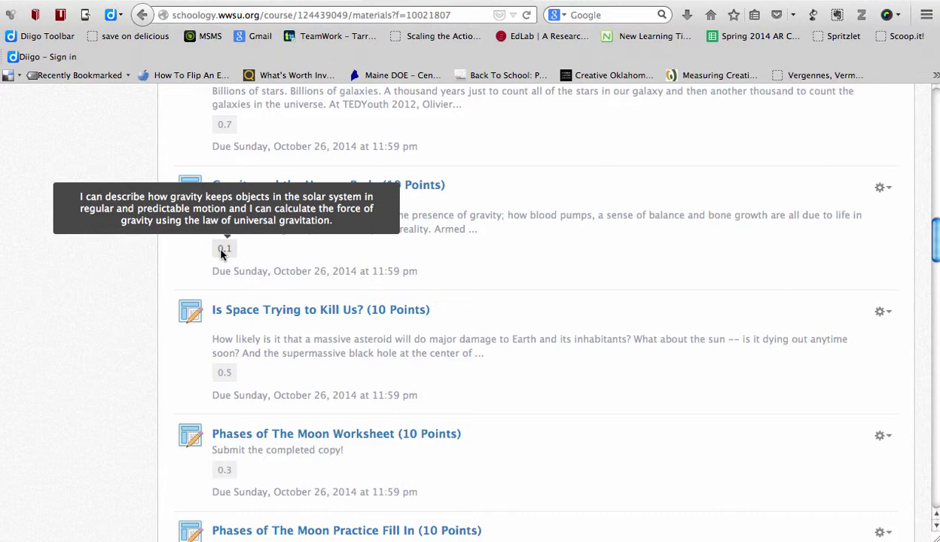
{"action": "mouse_move", "coordinate": [225, 128]}
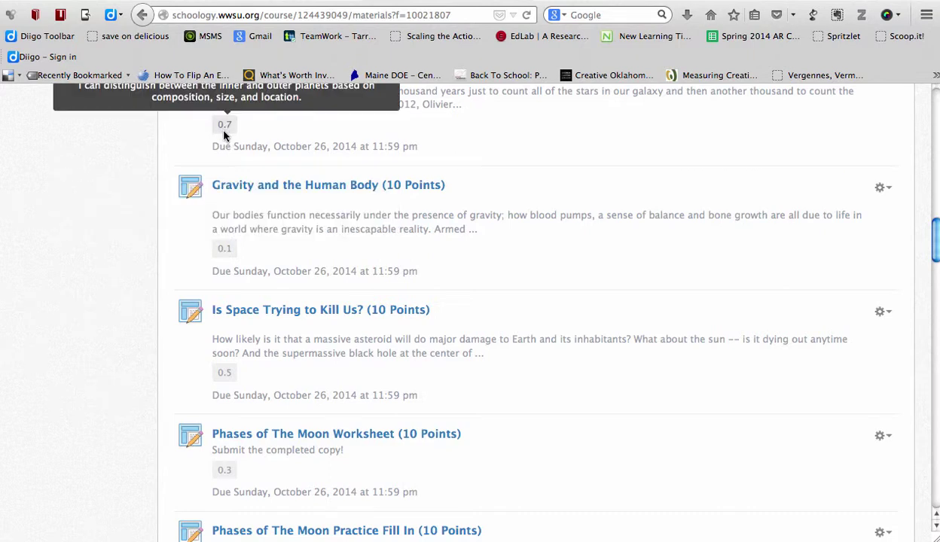
{"action": "scroll", "coordinate": [224, 135], "scroll_direction": "up", "scroll_amount": 1}
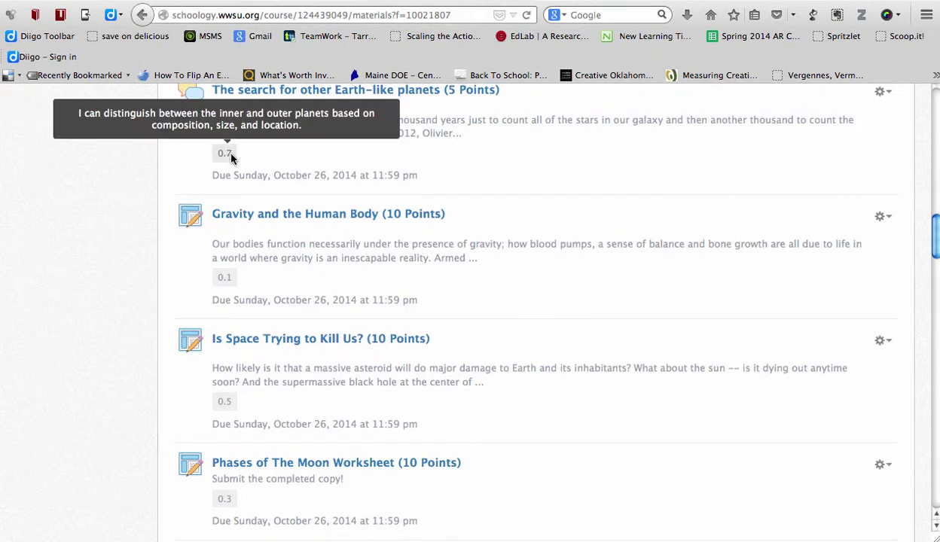
{"action": "scroll", "coordinate": [230, 160], "scroll_direction": "up", "scroll_amount": 5}
{"action": "mouse_move", "coordinate": [226, 174]}
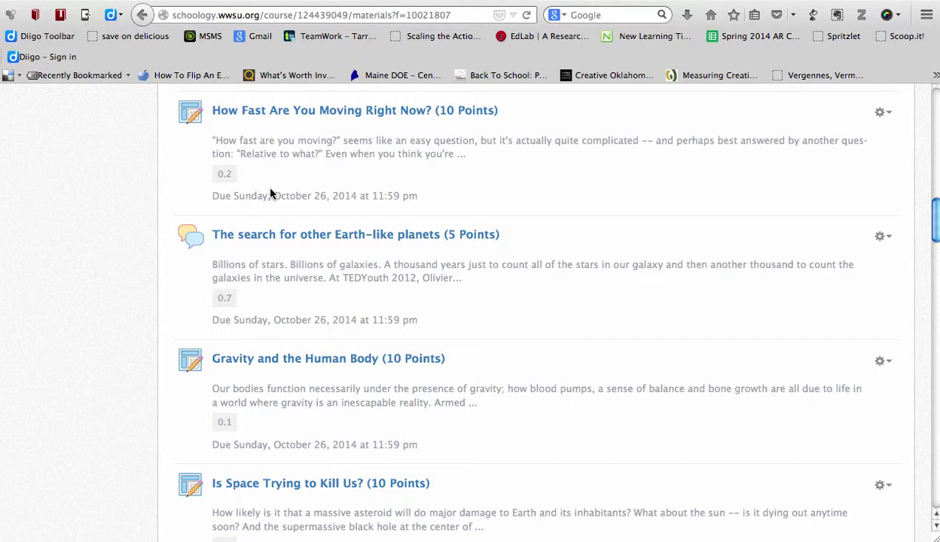
Open the Astronomy folder under Earth Science in the HUHS-9th Team group resources.
{"action": "scroll", "coordinate": [271, 194], "scroll_direction": "up", "scroll_amount": 1}
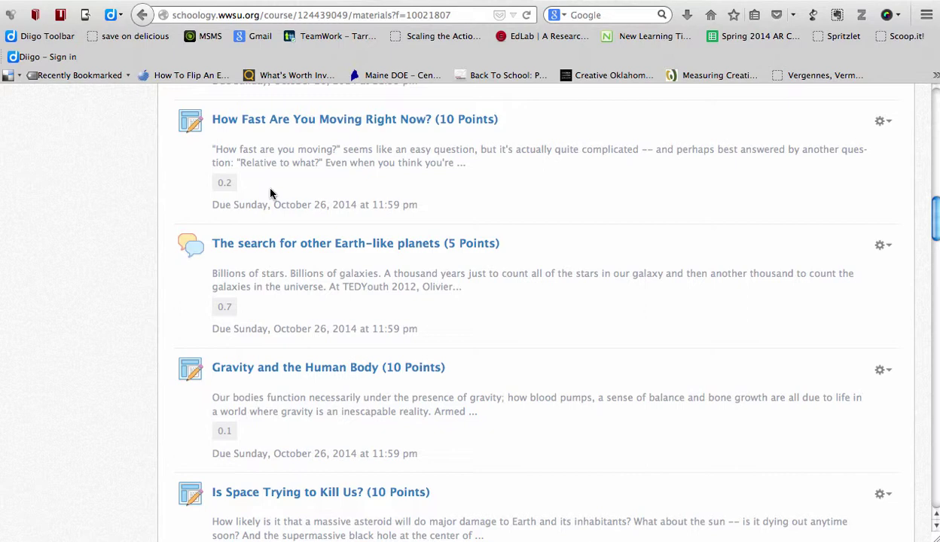
{"action": "scroll", "coordinate": [272, 194], "scroll_direction": "up", "scroll_amount": 10}
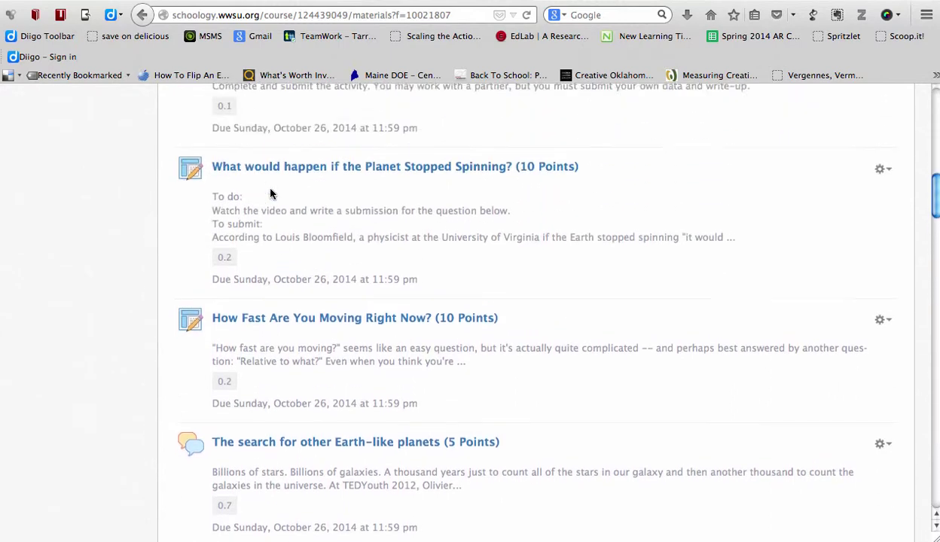
{"action": "scroll", "coordinate": [272, 195], "scroll_direction": "up", "scroll_amount": 10}
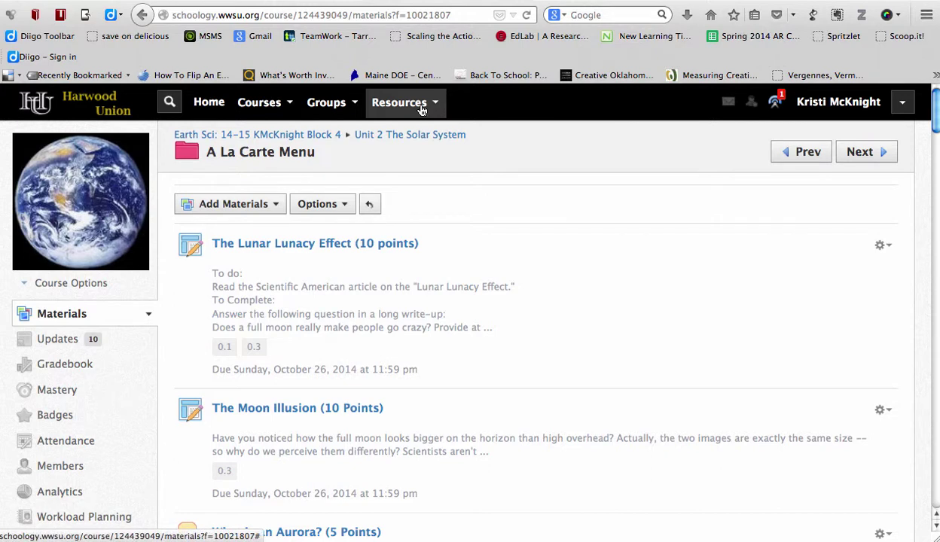
{"action": "left_click", "coordinate": [422, 110]}
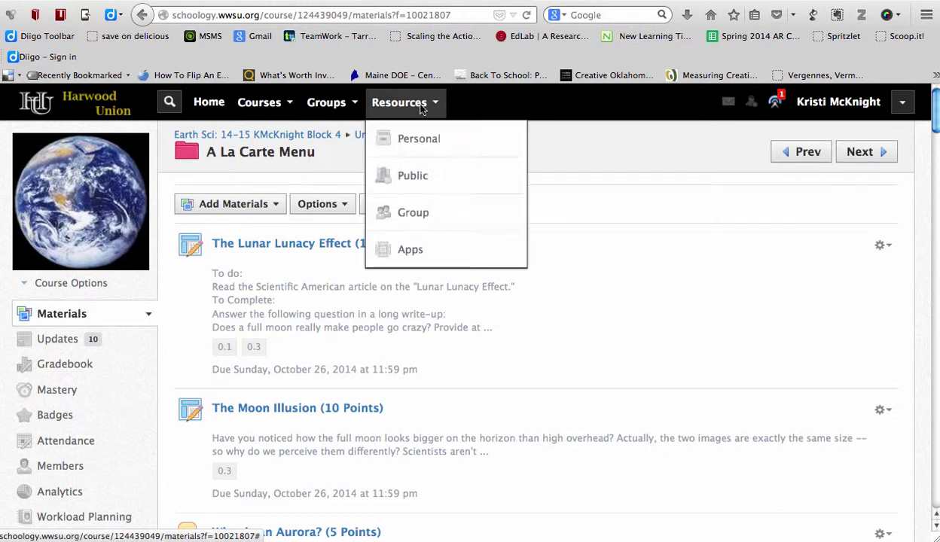
{"action": "left_click", "coordinate": [408, 213]}
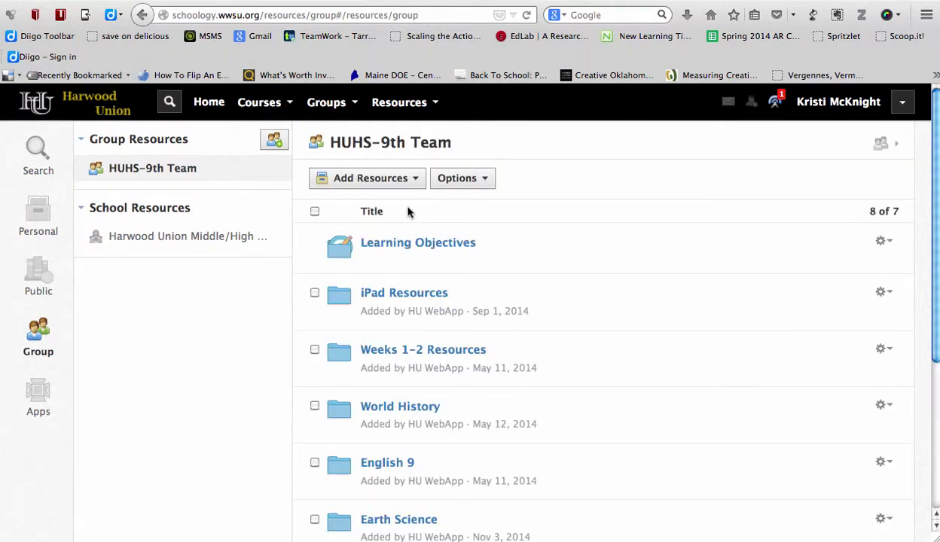
{"action": "scroll", "coordinate": [489, 378], "scroll_direction": "down", "scroll_amount": 2}
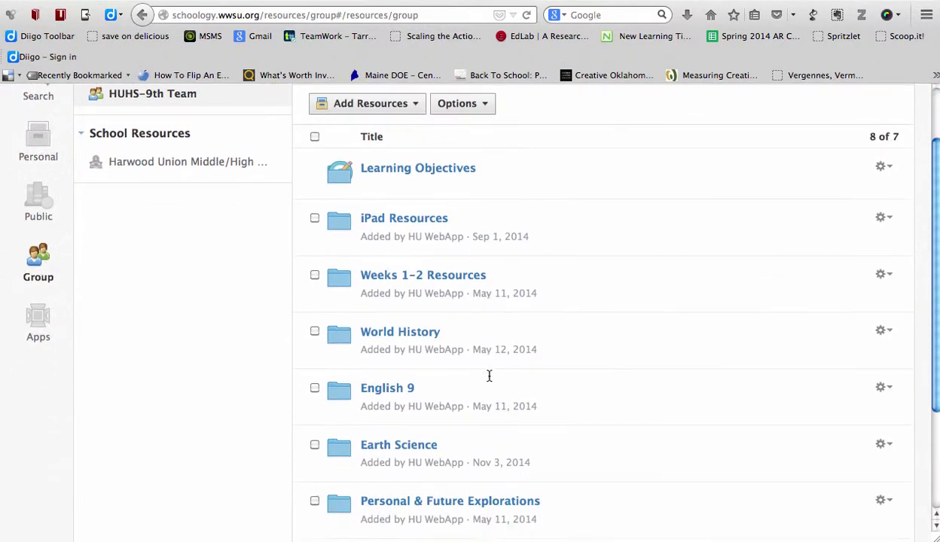
{"action": "left_click", "coordinate": [369, 446]}
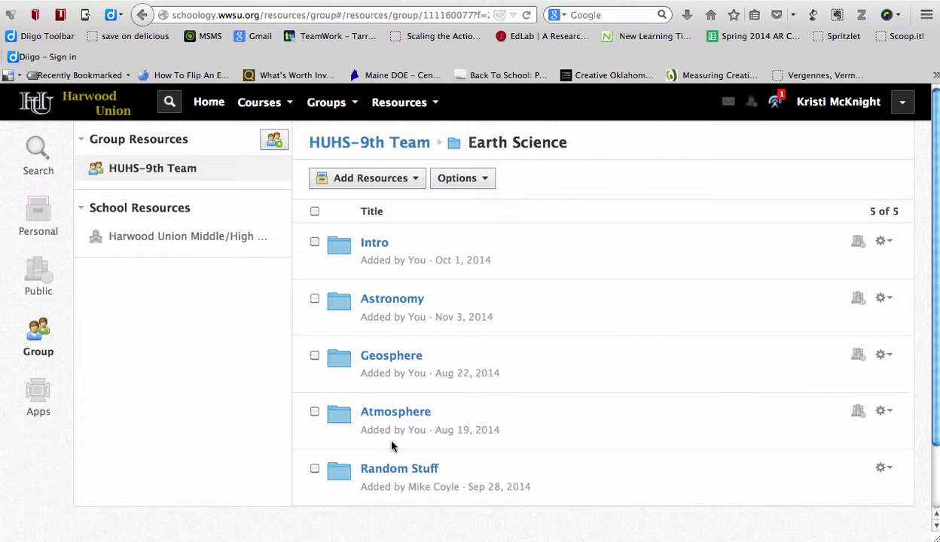
{"action": "left_click", "coordinate": [395, 301]}
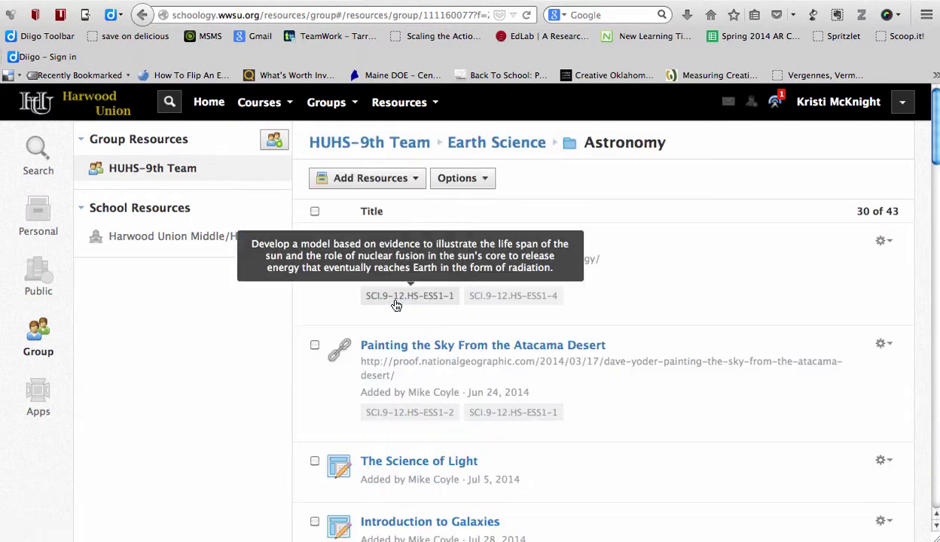
Look through the Astronomy folder's shared resources, from The Hunt For Life Beyond Earth to Layers of the Sun Matching.
{"action": "scroll", "coordinate": [614, 293], "scroll_direction": "down", "scroll_amount": 5}
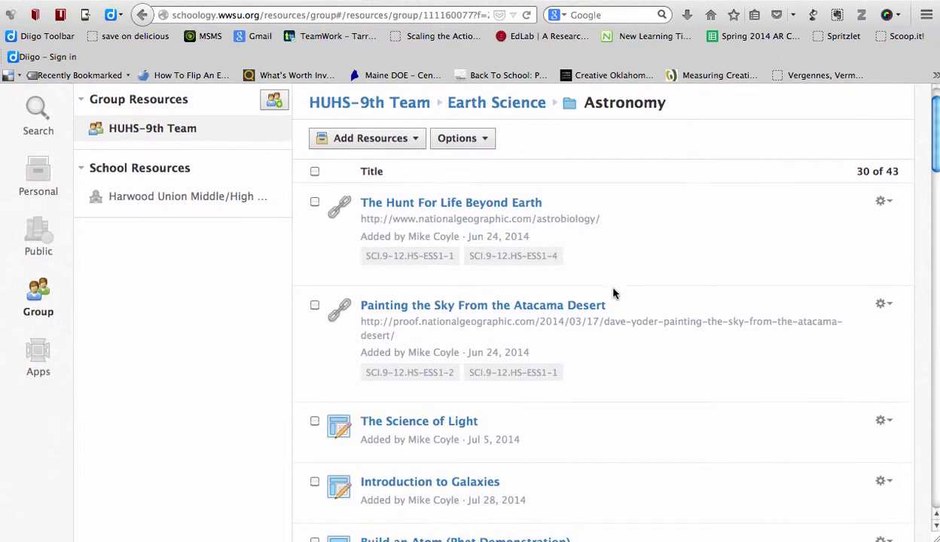
{"action": "scroll", "coordinate": [614, 293], "scroll_direction": "down", "scroll_amount": 3}
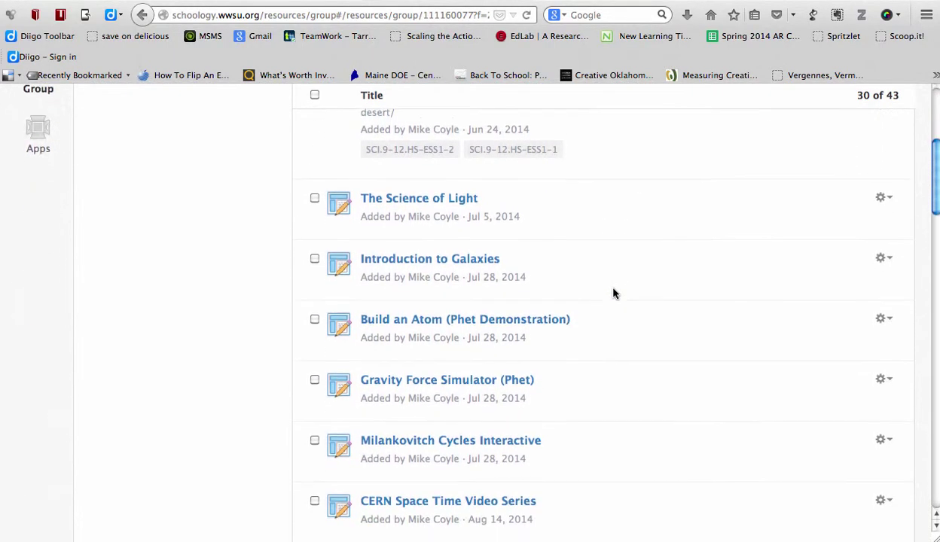
{"action": "scroll", "coordinate": [614, 293], "scroll_direction": "down", "scroll_amount": 5}
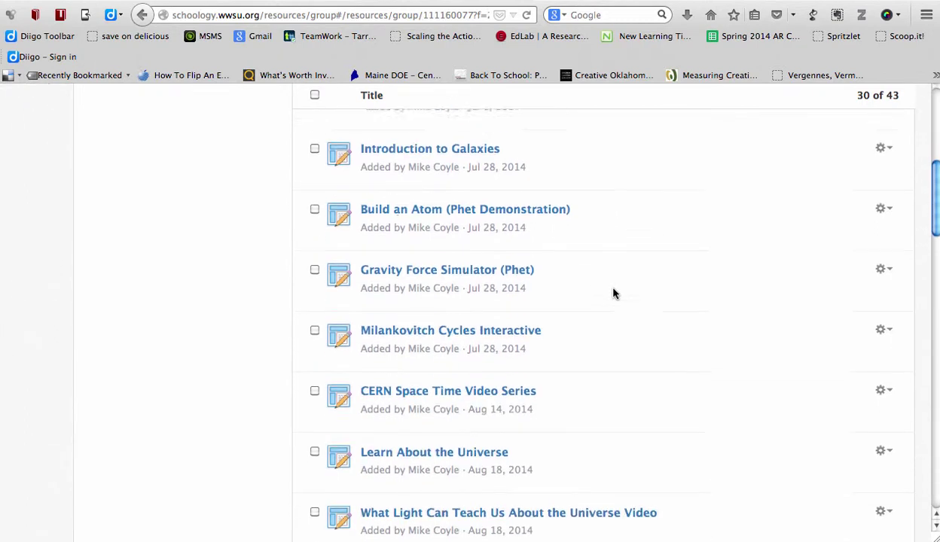
{"action": "scroll", "coordinate": [614, 293], "scroll_direction": "down", "scroll_amount": 5}
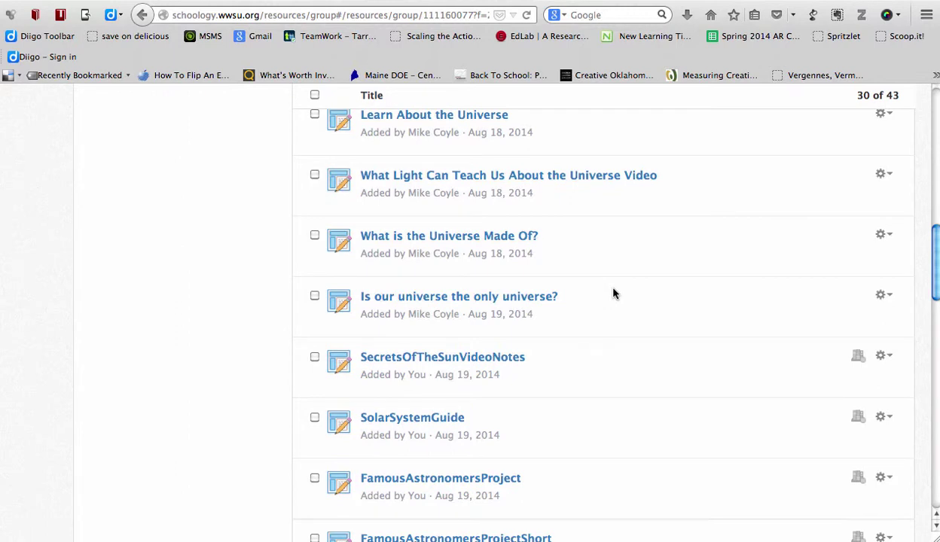
{"action": "scroll", "coordinate": [614, 293], "scroll_direction": "down", "scroll_amount": 1}
{"action": "scroll", "coordinate": [614, 287], "scroll_direction": "down", "scroll_amount": 1}
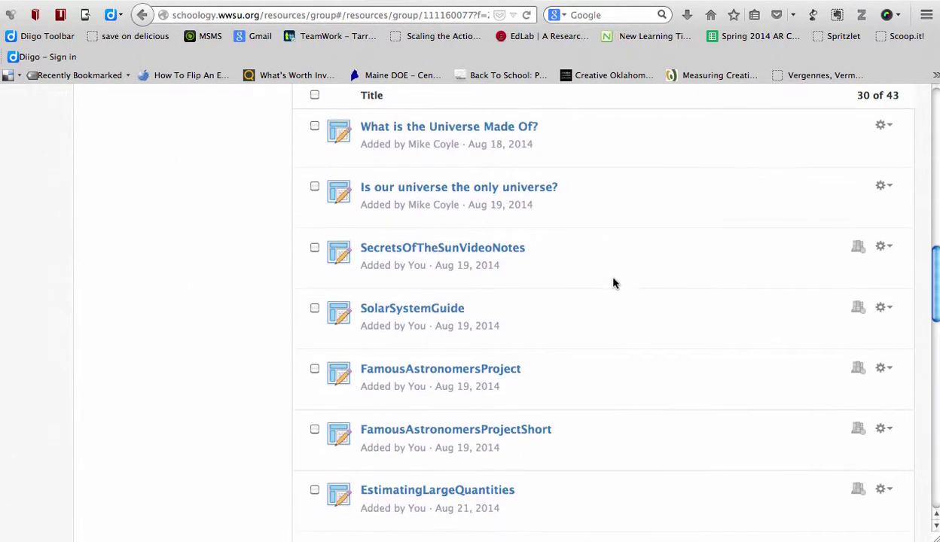
{"action": "scroll", "coordinate": [614, 283], "scroll_direction": "down", "scroll_amount": 1}
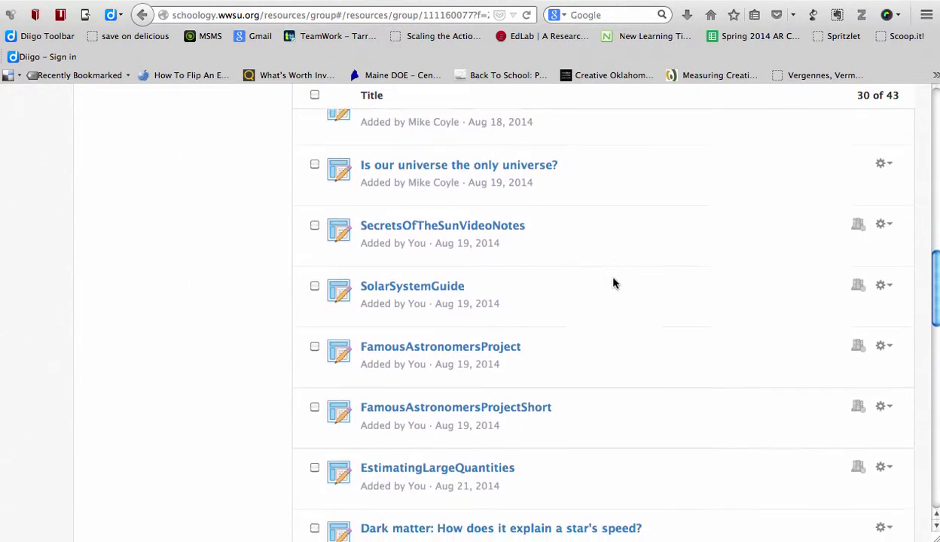
{"action": "scroll", "coordinate": [614, 283], "scroll_direction": "down", "scroll_amount": 4}
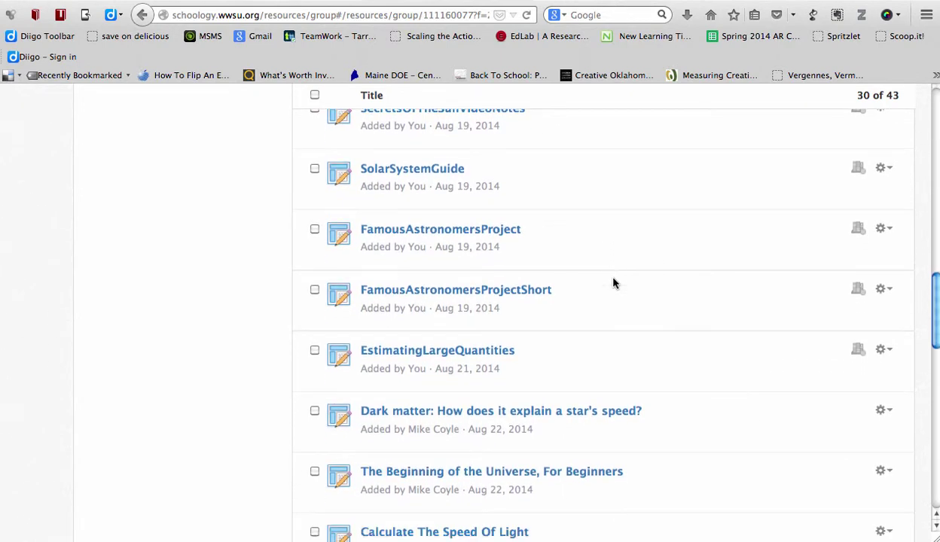
{"action": "scroll", "coordinate": [614, 284], "scroll_direction": "down", "scroll_amount": 2}
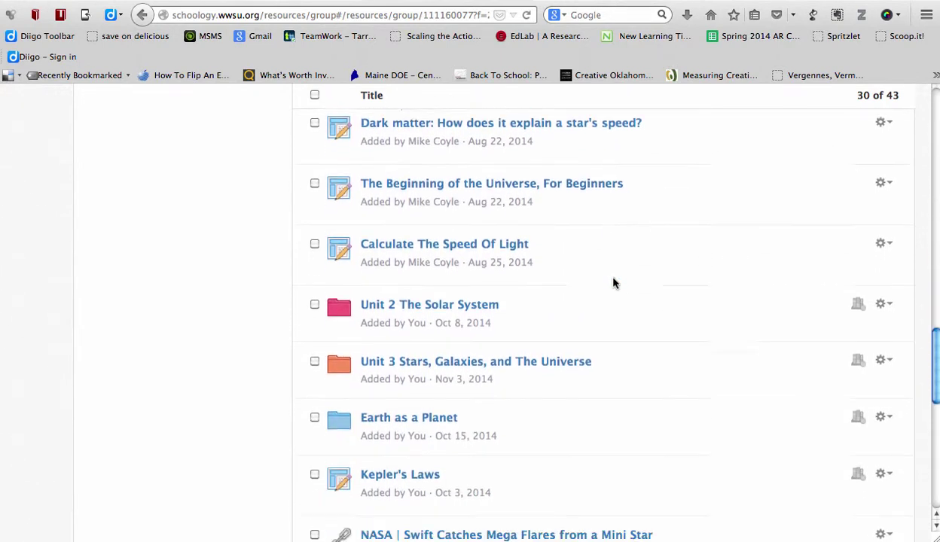
{"action": "scroll", "coordinate": [613, 283], "scroll_direction": "down", "scroll_amount": 2}
{"action": "scroll", "coordinate": [614, 284], "scroll_direction": "down", "scroll_amount": 4}
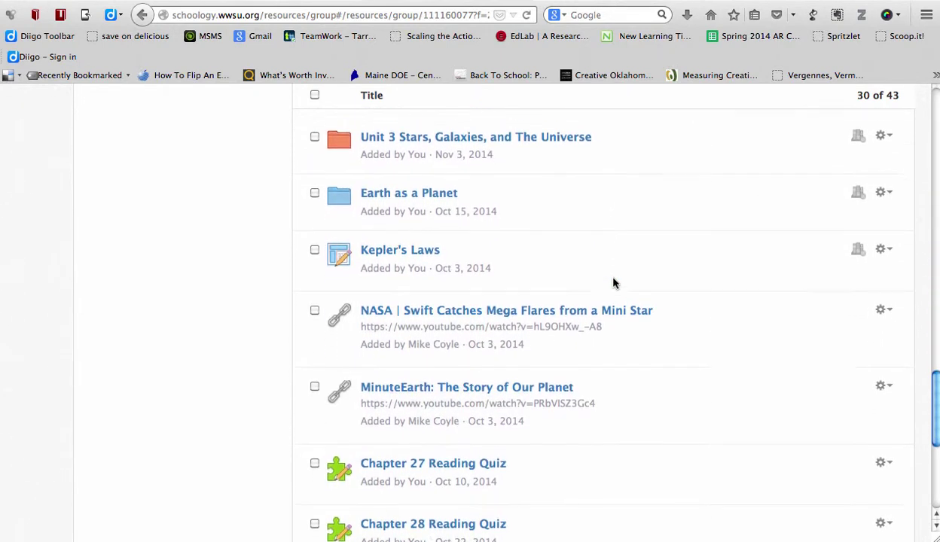
{"action": "scroll", "coordinate": [614, 284], "scroll_direction": "down", "scroll_amount": 1}
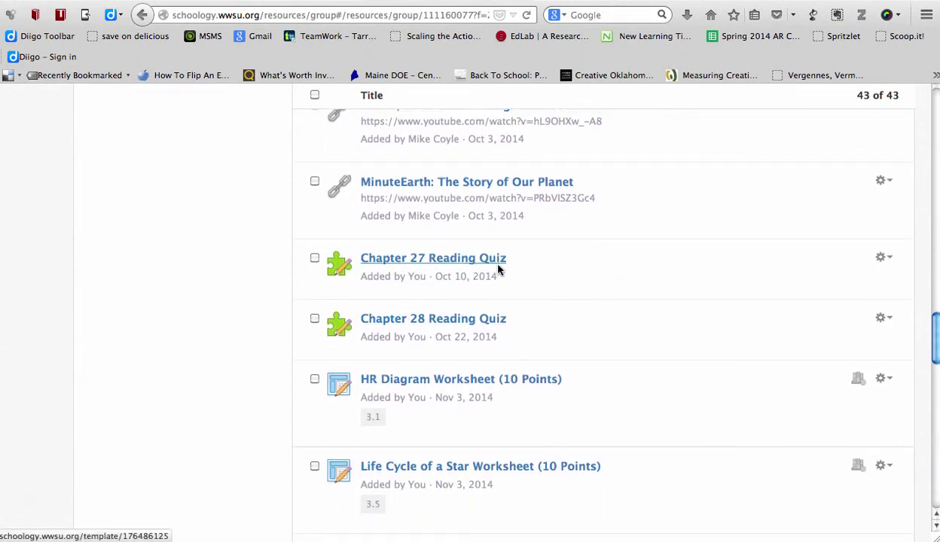
{"action": "scroll", "coordinate": [539, 358], "scroll_direction": "down", "scroll_amount": 6}
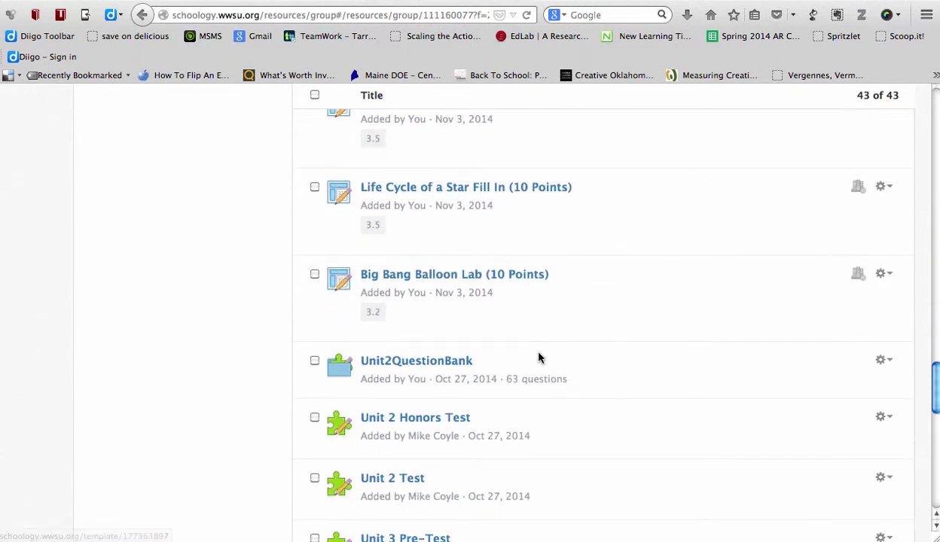
{"action": "scroll", "coordinate": [539, 358], "scroll_direction": "down", "scroll_amount": 5}
{"action": "scroll", "coordinate": [539, 357], "scroll_direction": "down", "scroll_amount": 6}
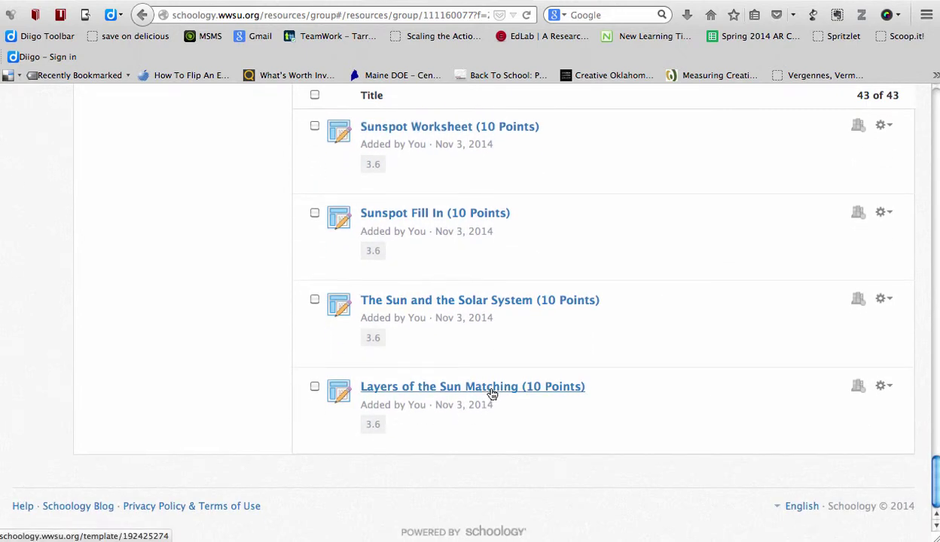
Open Earth Space Science Learning Targets in the HUHS-9th Team's Learning Objectives and look over its topic and unit folders.
{"action": "scroll", "coordinate": [492, 394], "scroll_direction": "up", "scroll_amount": 3}
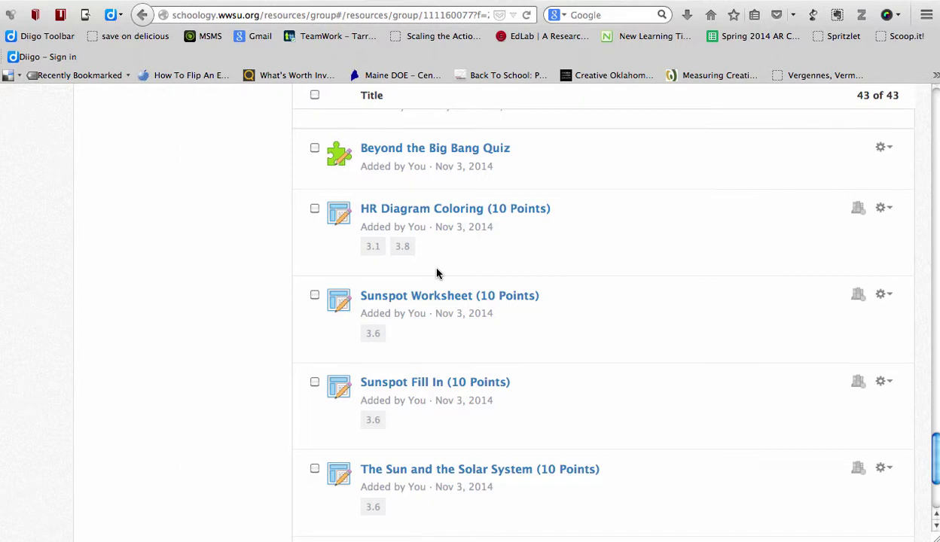
{"action": "scroll", "coordinate": [438, 274], "scroll_direction": "up", "scroll_amount": 10}
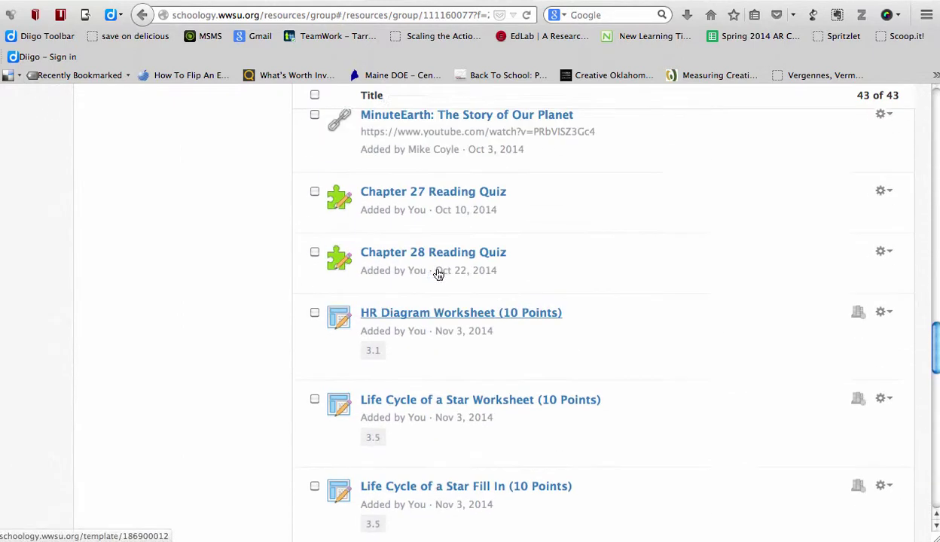
{"action": "scroll", "coordinate": [437, 275], "scroll_direction": "up", "scroll_amount": 10}
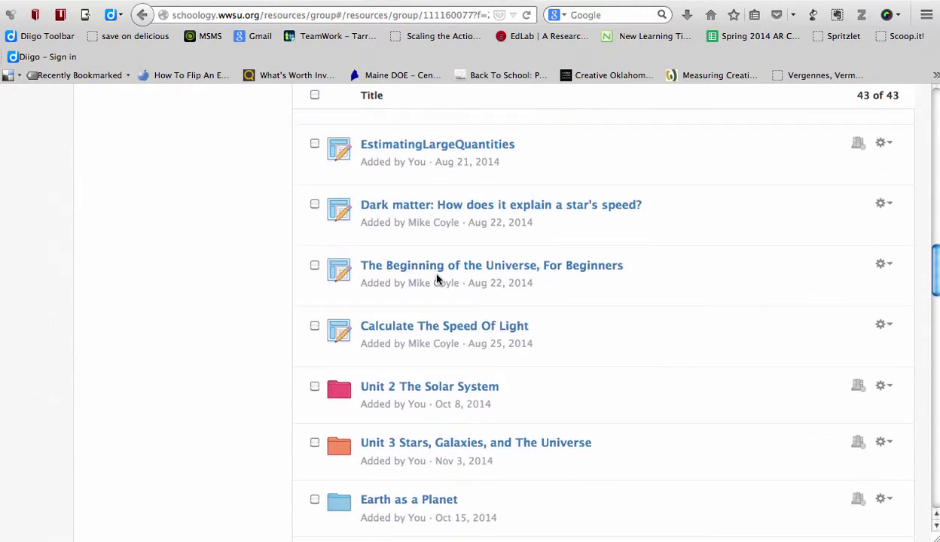
{"action": "scroll", "coordinate": [438, 279], "scroll_direction": "up", "scroll_amount": 10}
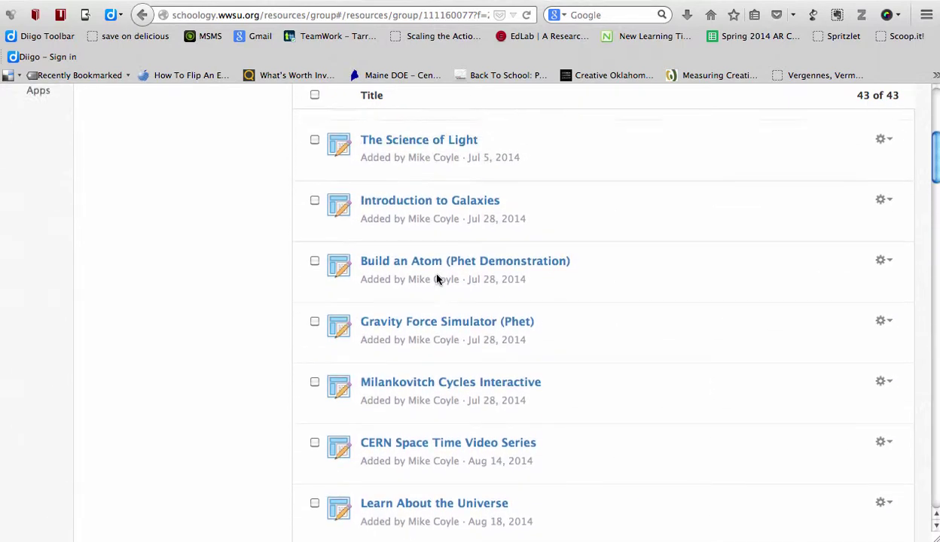
{"action": "scroll", "coordinate": [437, 278], "scroll_direction": "up", "scroll_amount": 6}
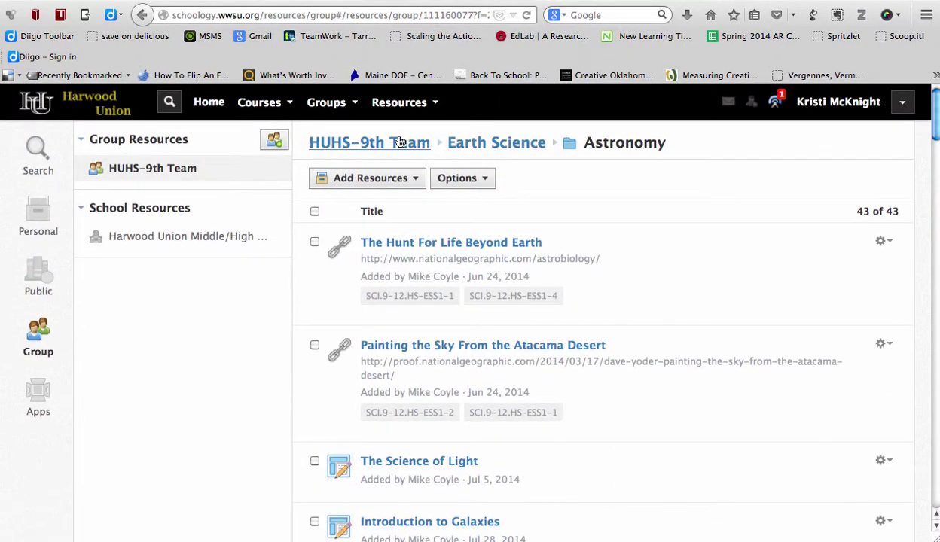
{"action": "left_click", "coordinate": [390, 142]}
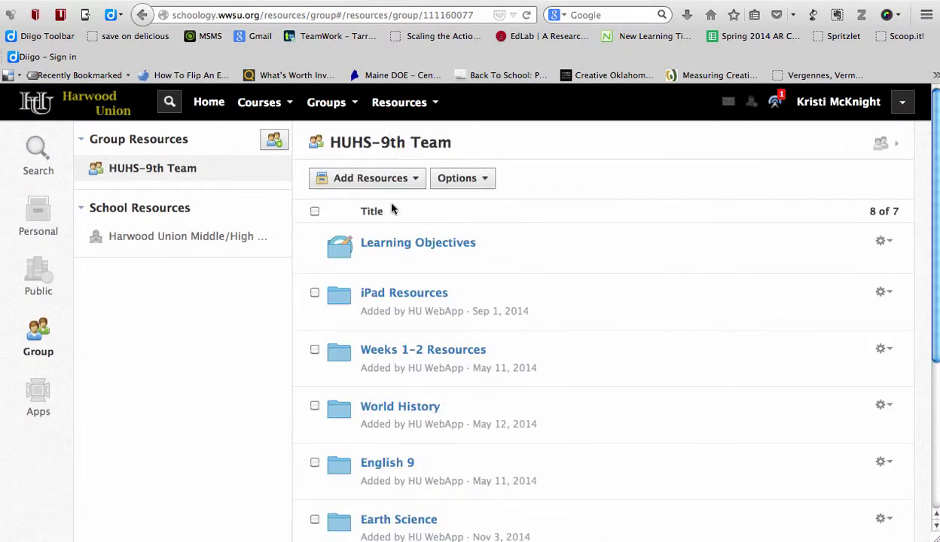
{"action": "left_click", "coordinate": [391, 244]}
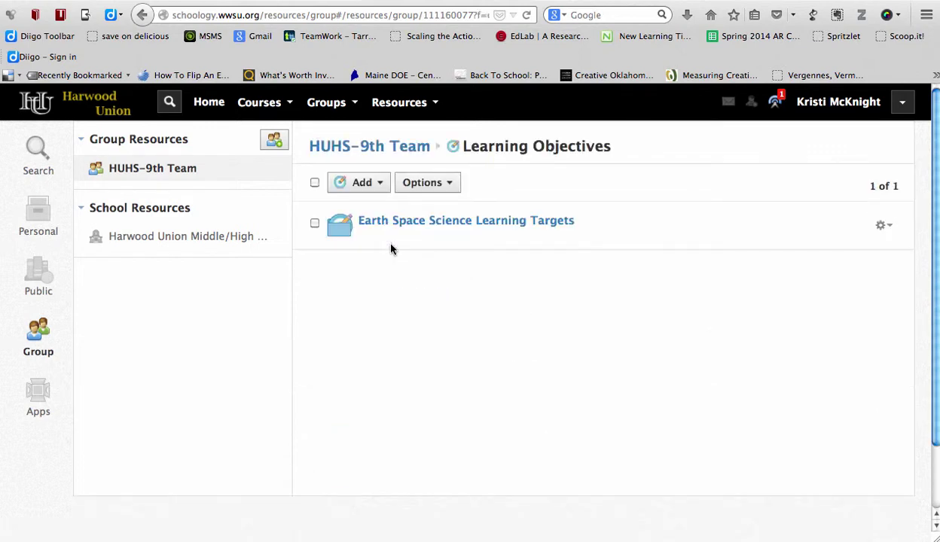
{"action": "left_click", "coordinate": [396, 225]}
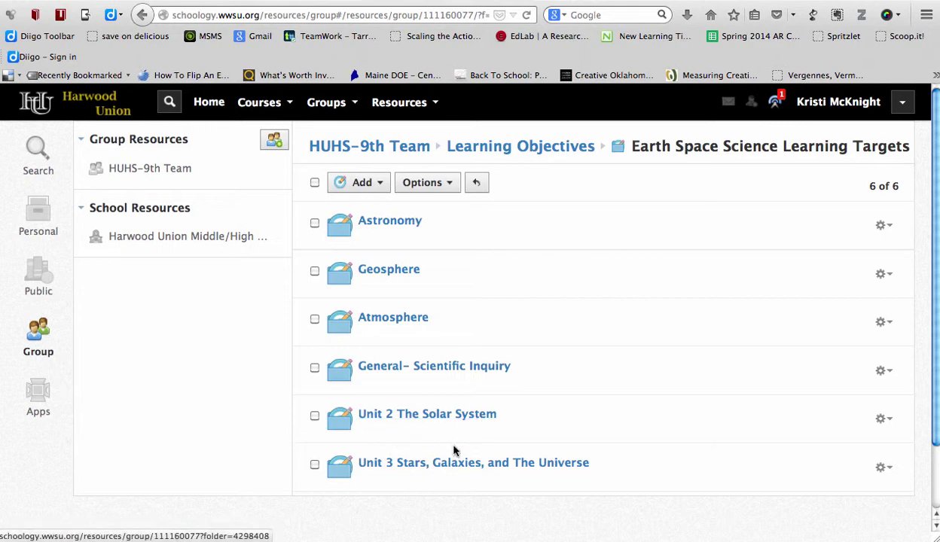
{"action": "scroll", "coordinate": [546, 416], "scroll_direction": "down", "scroll_amount": 1}
{"action": "scroll", "coordinate": [546, 417], "scroll_direction": "down", "scroll_amount": 2}
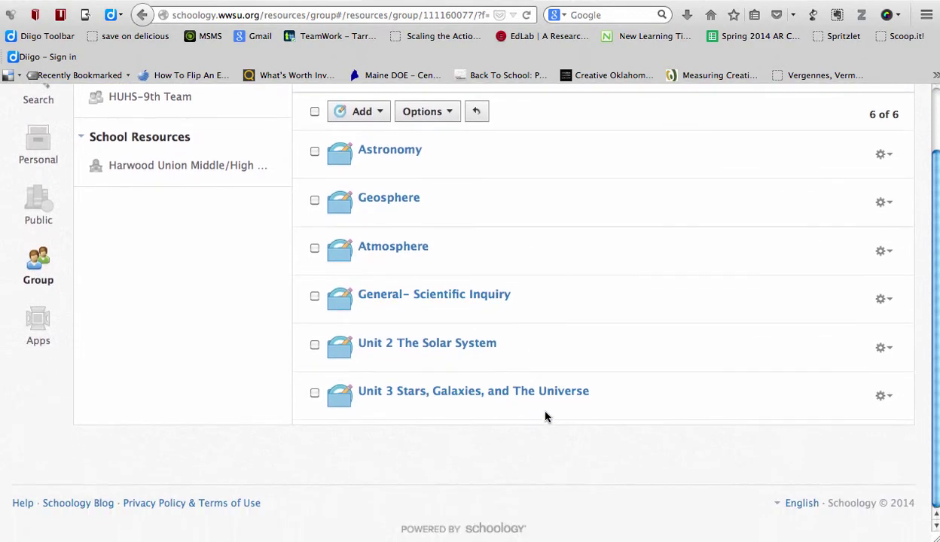
{"action": "scroll", "coordinate": [546, 417], "scroll_direction": "up", "scroll_amount": 3}
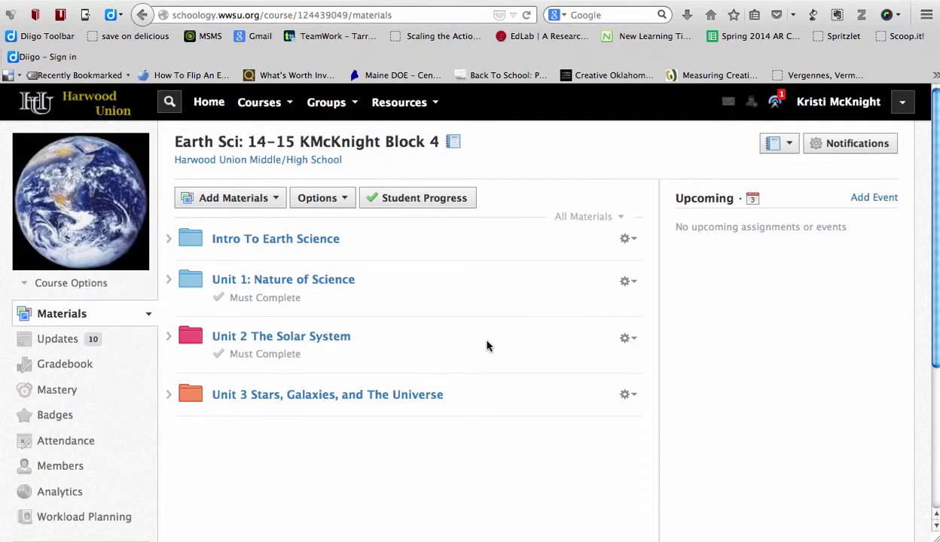
Open Mastery for the Block 4 Earth Science course and examine the class achievement breakdowns for objectives 0.1 and 0.3.
{"action": "left_click", "coordinate": [56, 390]}
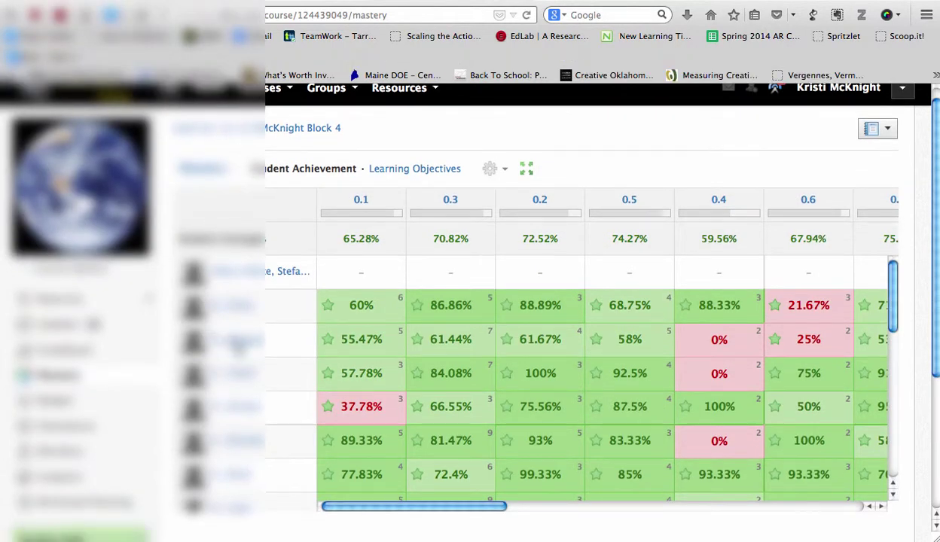
{"action": "scroll", "coordinate": [415, 225], "scroll_direction": "down", "scroll_amount": 2}
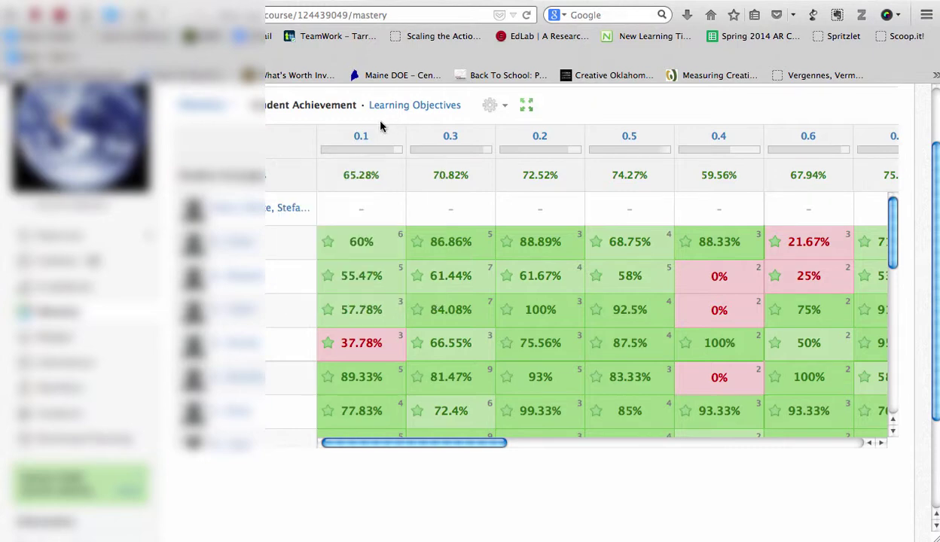
{"action": "mouse_move", "coordinate": [364, 137]}
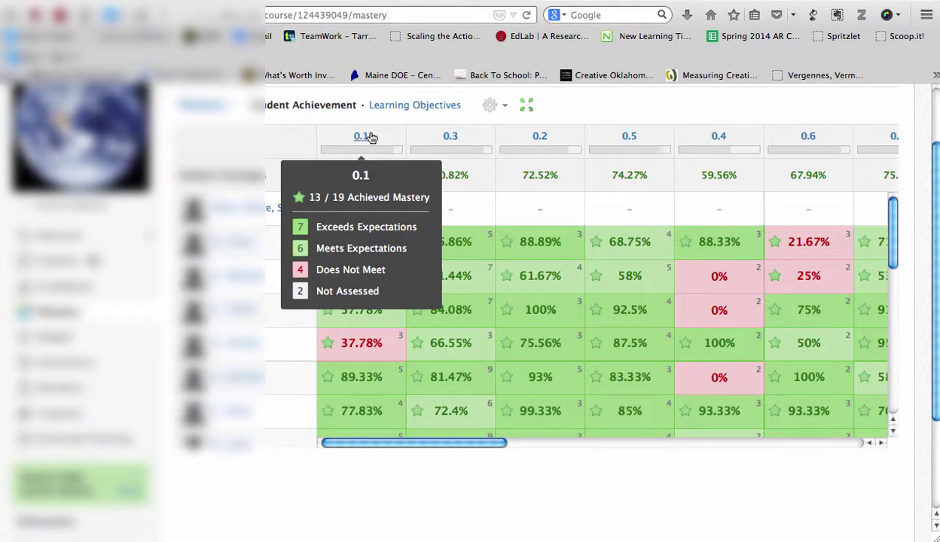
{"action": "mouse_move", "coordinate": [450, 141]}
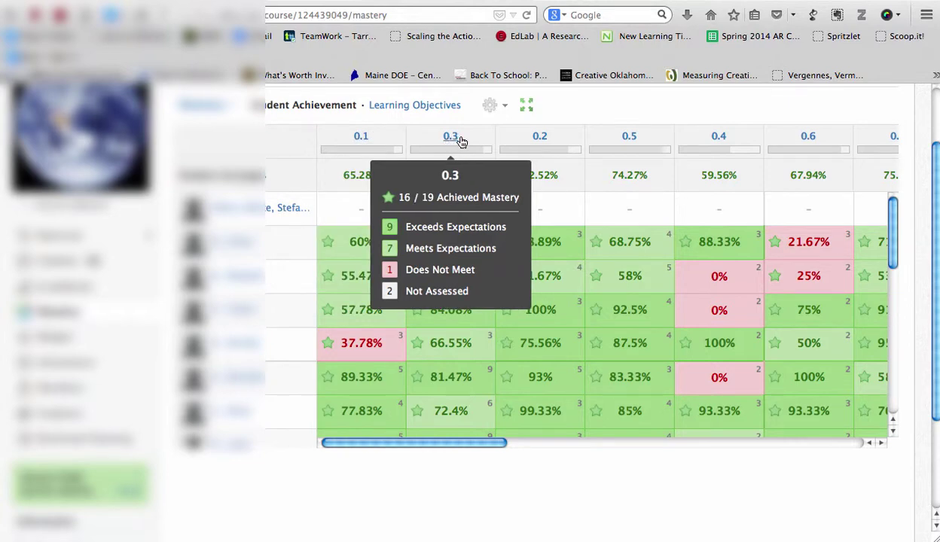
{"action": "mouse_move", "coordinate": [531, 141]}
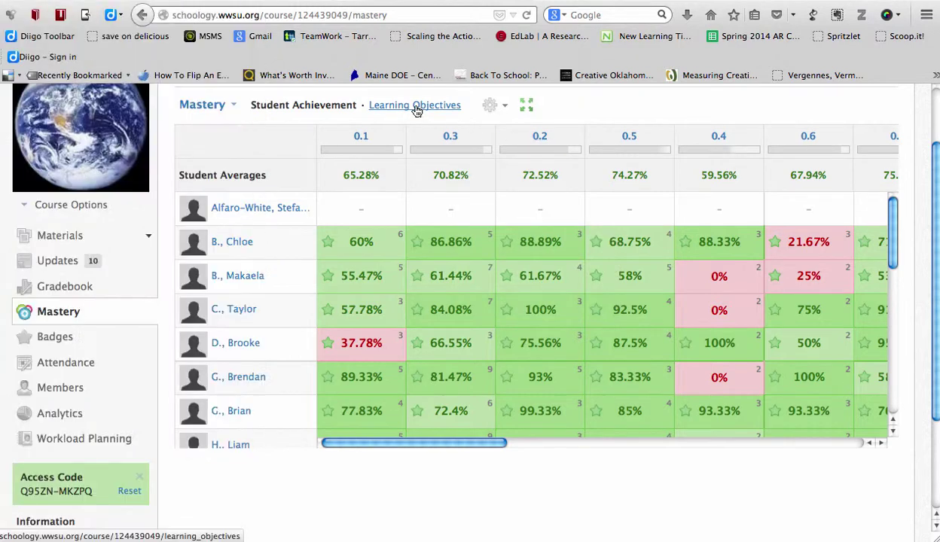
Examine objective 0.1's box plots in the Learning Objectives view, from Unit 2 Test to Ch. 28 Chapter Review, and return to Student Achievement.
{"action": "left_click", "coordinate": [416, 106]}
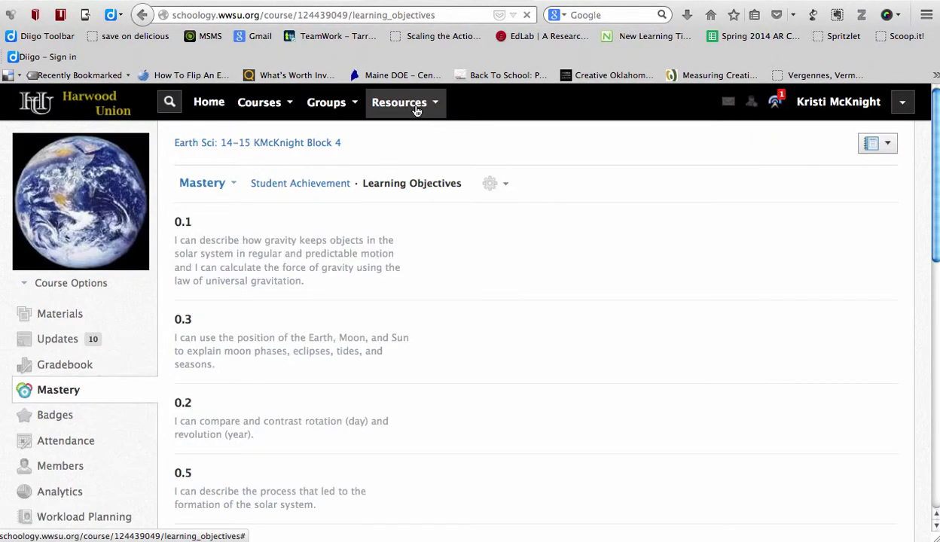
{"action": "mouse_move", "coordinate": [547, 287]}
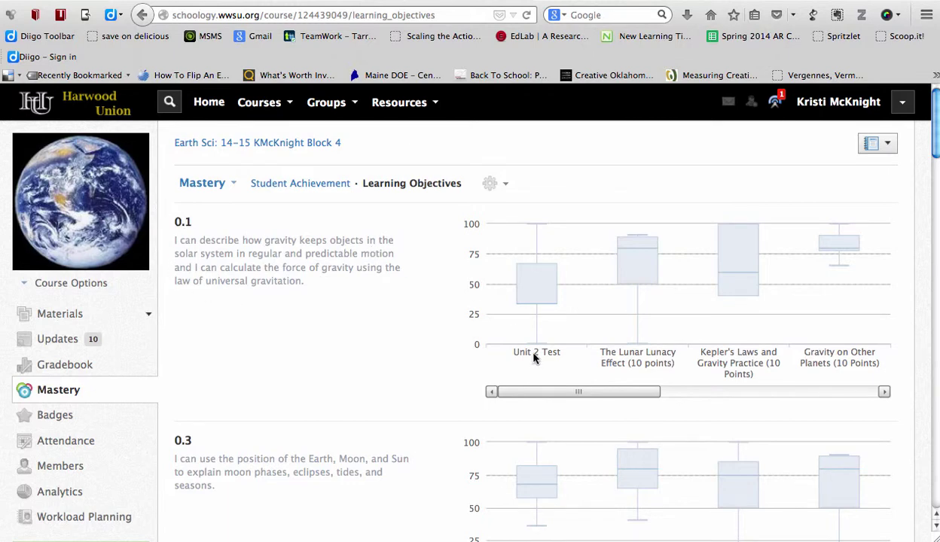
{"action": "left_click_drag", "start_coordinate": [592, 392], "coordinate": [720, 400]}
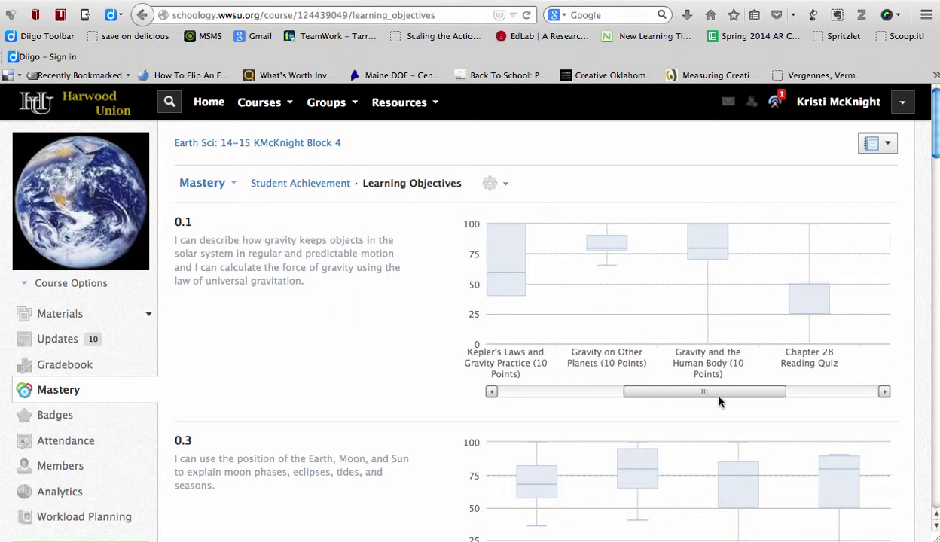
{"action": "mouse_move", "coordinate": [467, 253]}
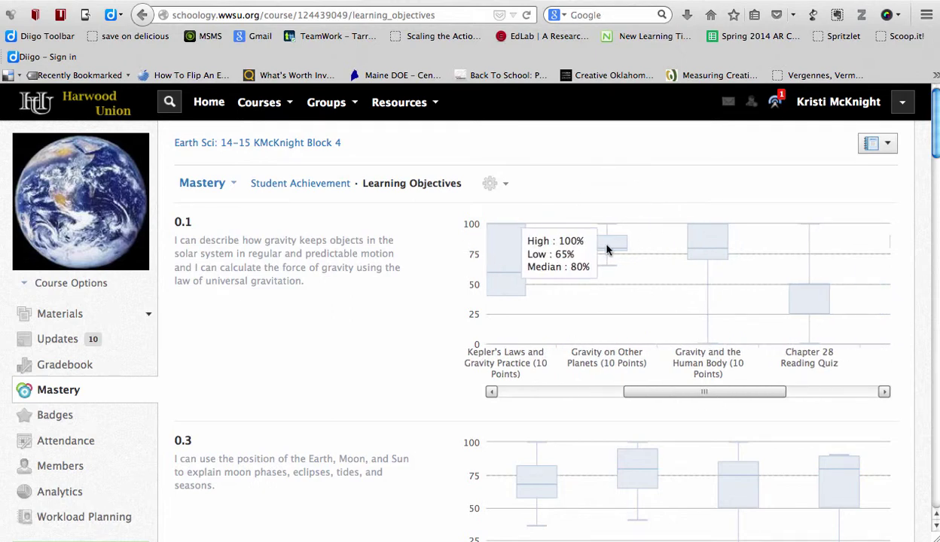
{"action": "mouse_move", "coordinate": [698, 244]}
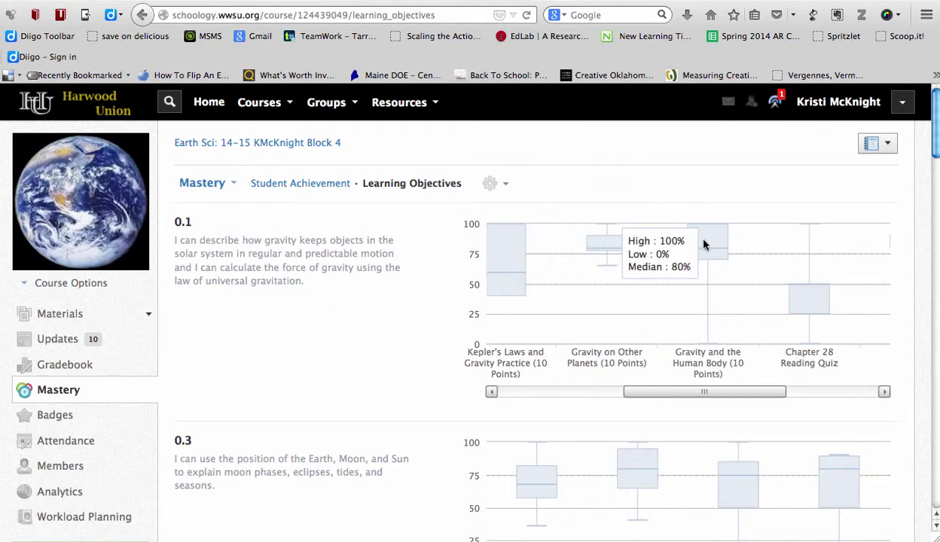
{"action": "mouse_move", "coordinate": [778, 288]}
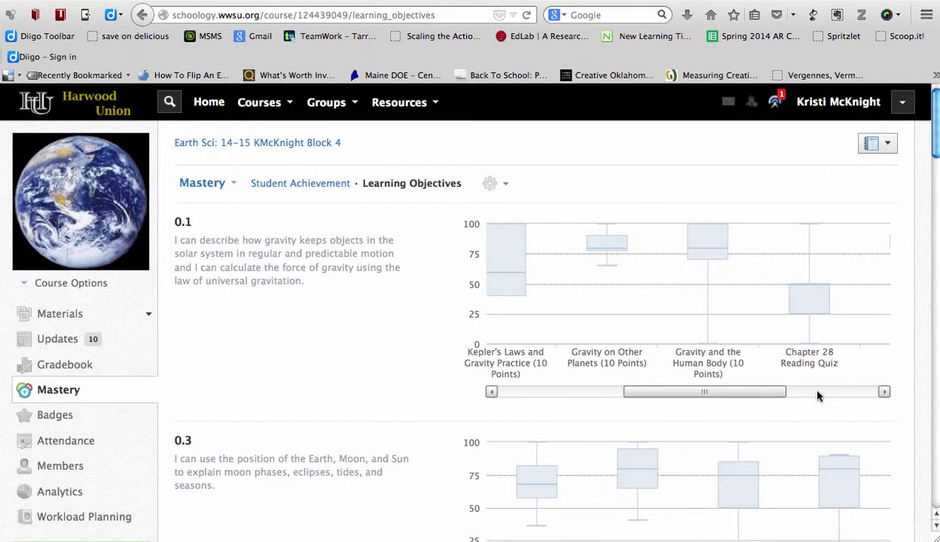
{"action": "left_click", "coordinate": [884, 393]}
{"action": "left_click", "coordinate": [884, 393]}
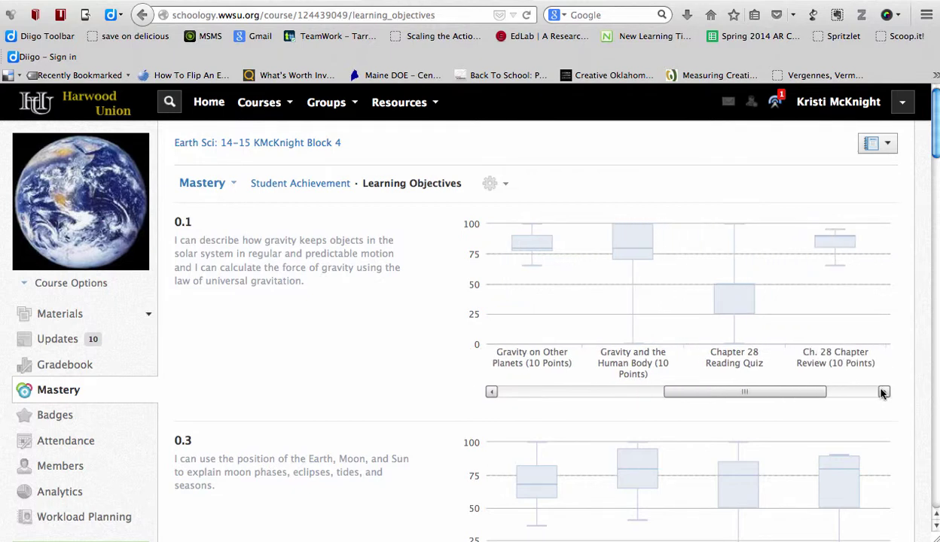
{"action": "left_click", "coordinate": [294, 184]}
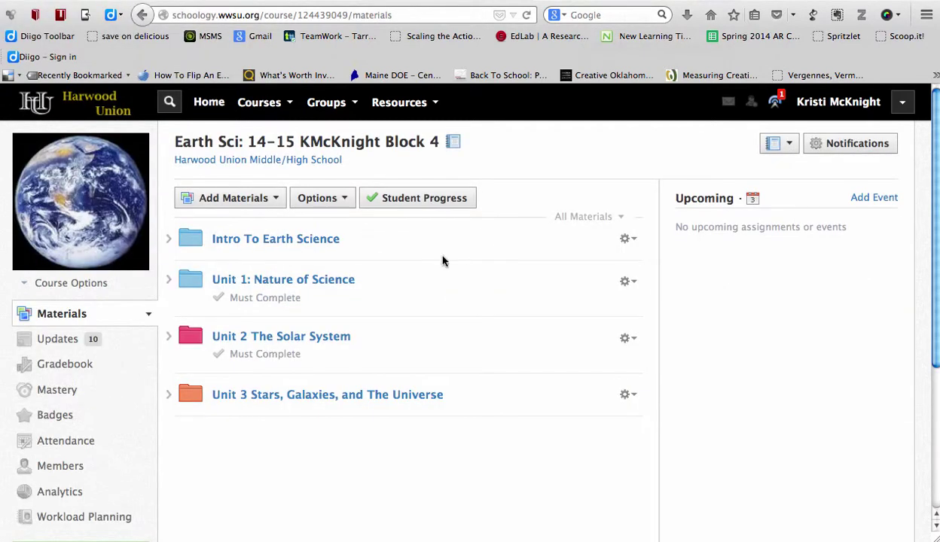
Preview the Block 4 Earth Science course as one of its enrolled students, using View Course As.
{"action": "left_click", "coordinate": [63, 286]}
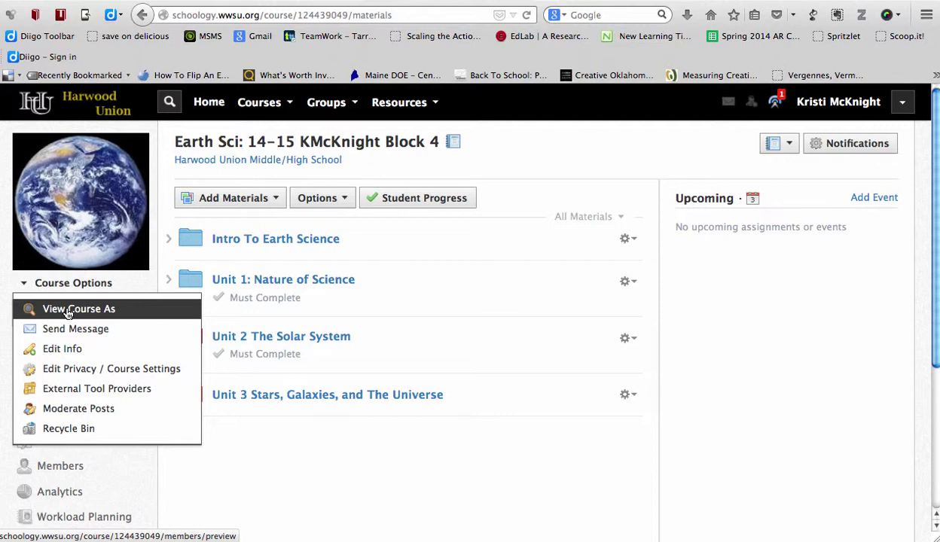
{"action": "left_click", "coordinate": [68, 311]}
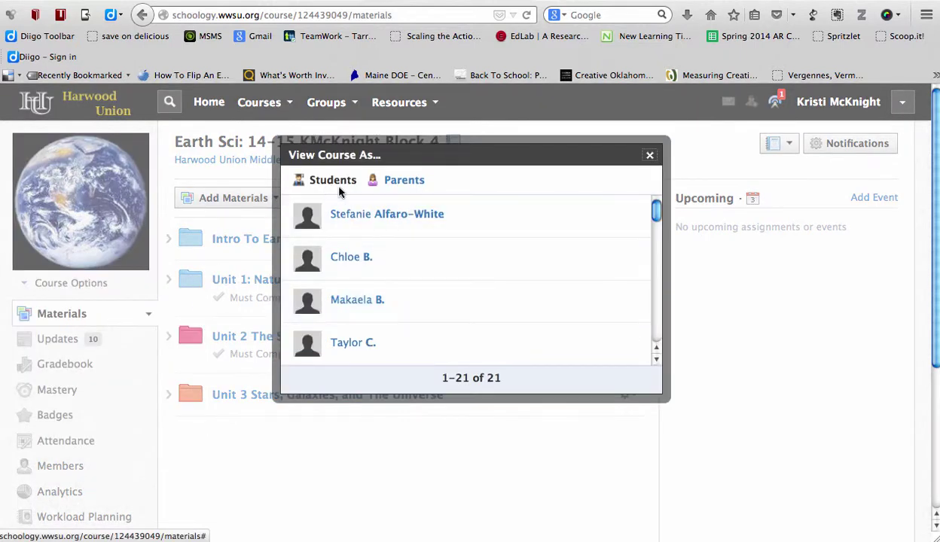
{"action": "scroll", "coordinate": [423, 290], "scroll_direction": "down", "scroll_amount": 4}
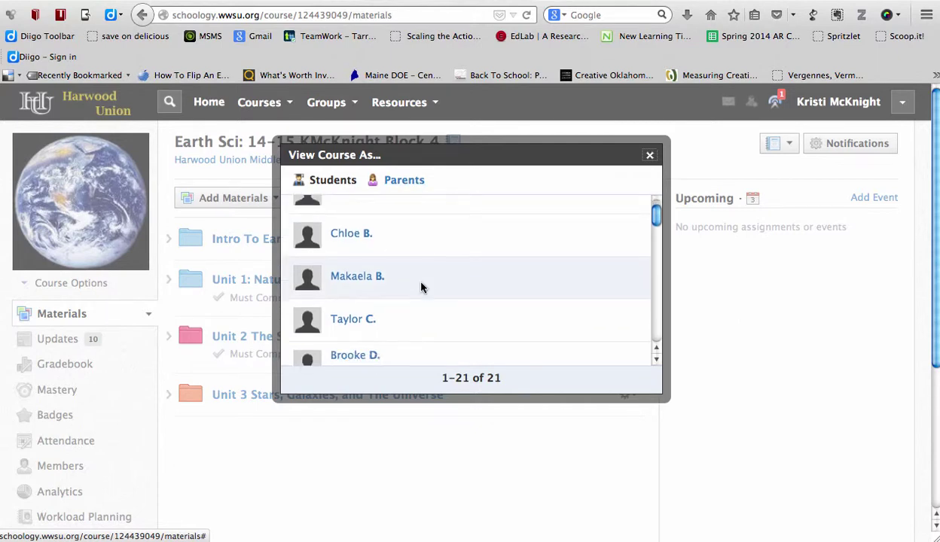
{"action": "left_click", "coordinate": [354, 280]}
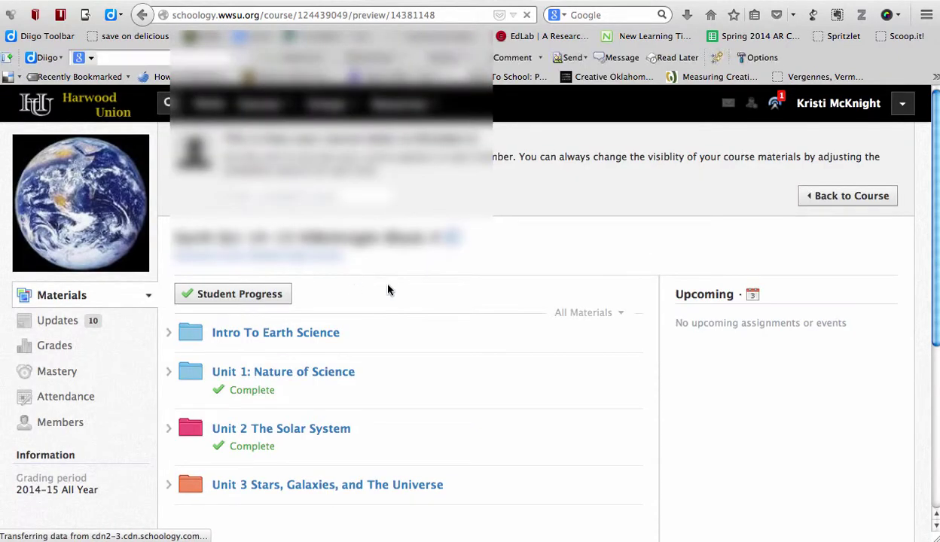
{"action": "scroll", "coordinate": [487, 329], "scroll_direction": "down", "scroll_amount": 1}
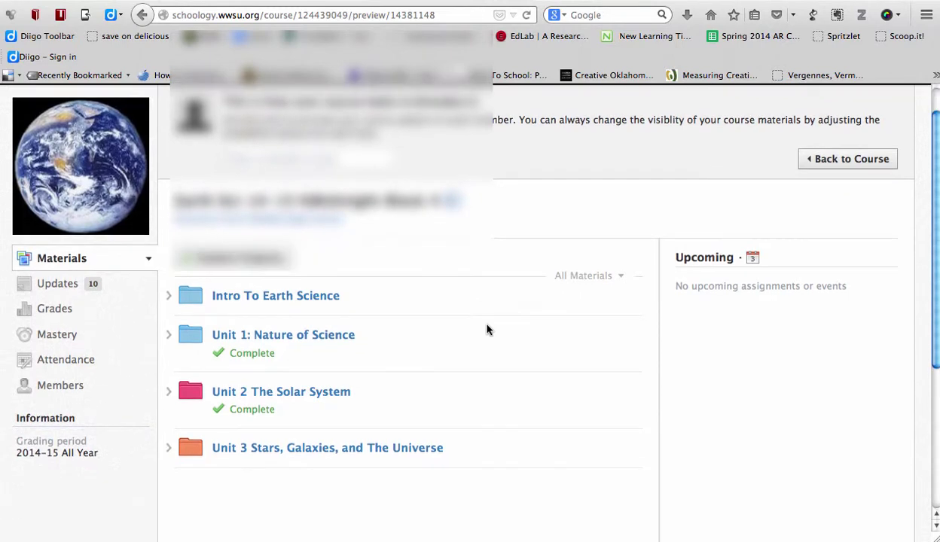
Open the previewed student's Mastery report and examine the objectives' grades and progress charts, especially 0.2 on rotation and revolution.
{"action": "left_click", "coordinate": [56, 337]}
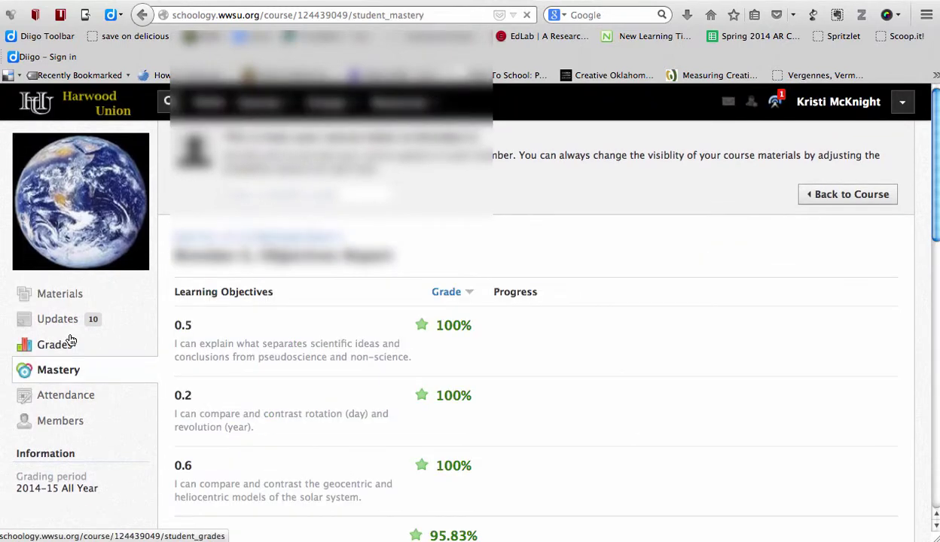
{"action": "scroll", "coordinate": [305, 380], "scroll_direction": "down", "scroll_amount": 2}
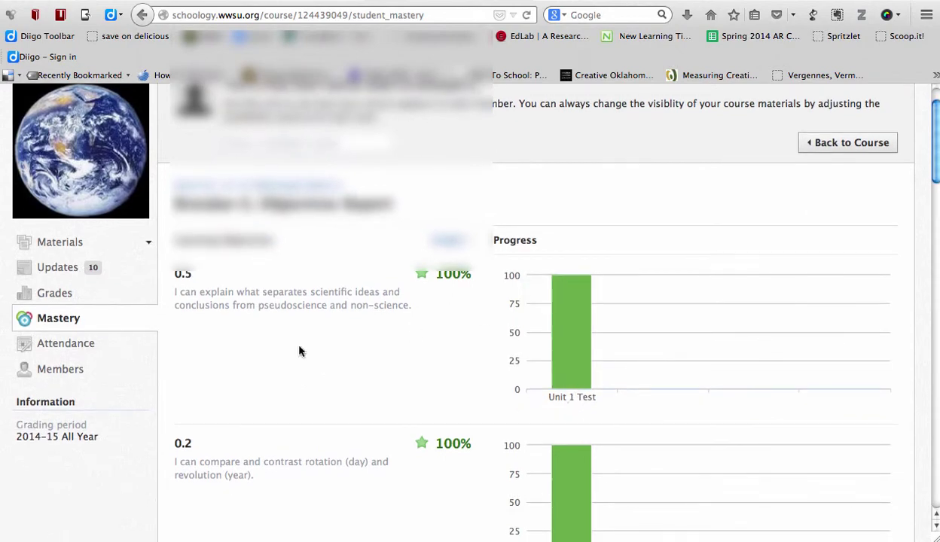
{"action": "mouse_move", "coordinate": [571, 393]}
{"action": "scroll", "coordinate": [555, 409], "scroll_direction": "down", "scroll_amount": 10}
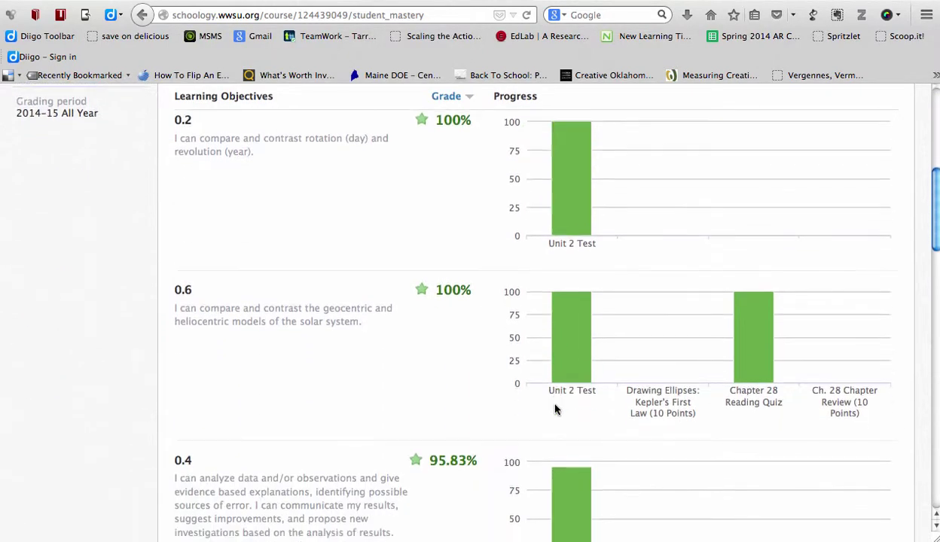
{"action": "scroll", "coordinate": [555, 409], "scroll_direction": "down", "scroll_amount": 8}
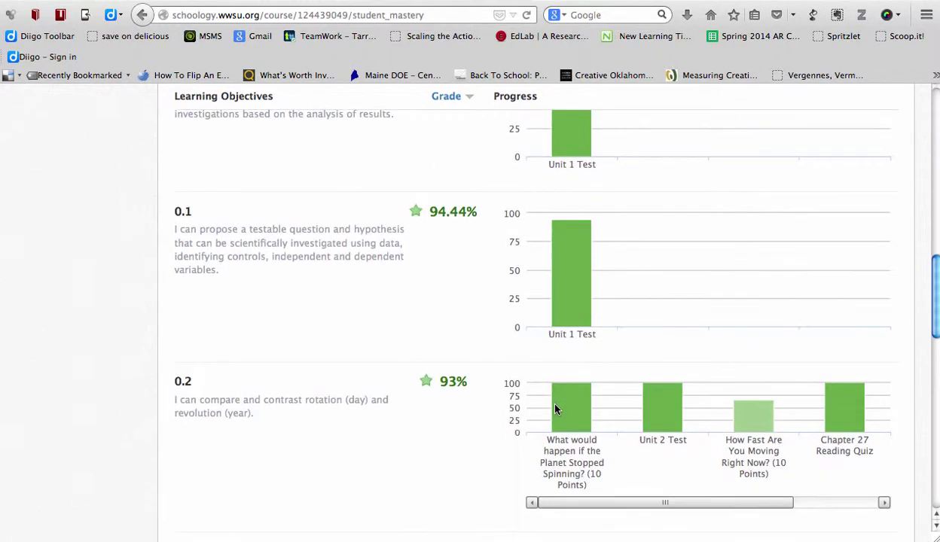
{"action": "scroll", "coordinate": [555, 409], "scroll_direction": "down", "scroll_amount": 2}
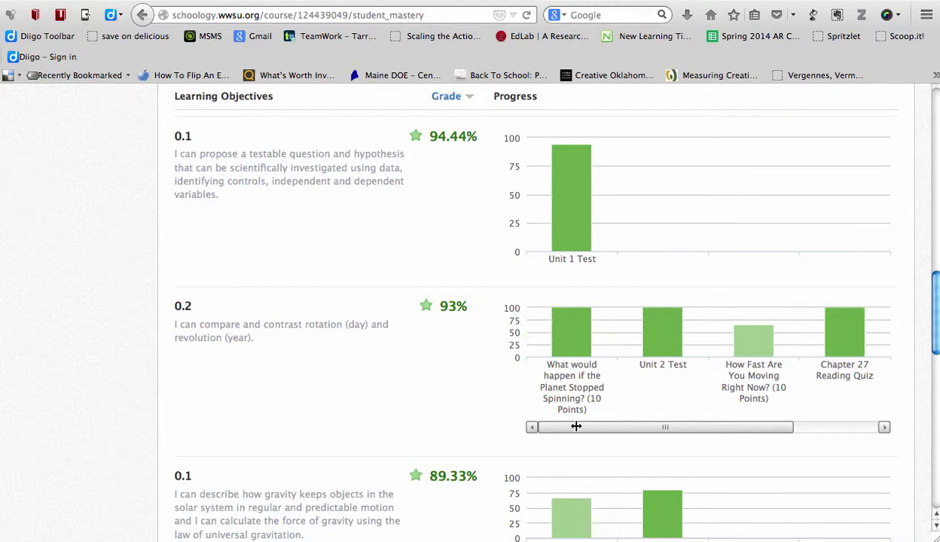
{"action": "mouse_move", "coordinate": [575, 427]}
{"action": "left_mouse_down"}
{"action": "mouse_move", "coordinate": [731, 435]}
{"action": "mouse_move", "coordinate": [588, 435]}
{"action": "left_mouse_up"}
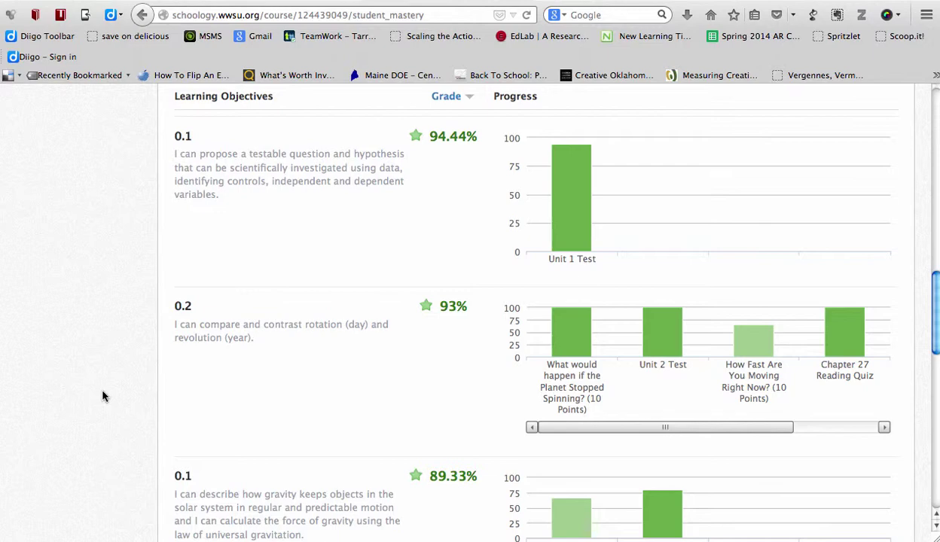
{"action": "scroll", "coordinate": [103, 397], "scroll_direction": "up", "scroll_amount": 1}
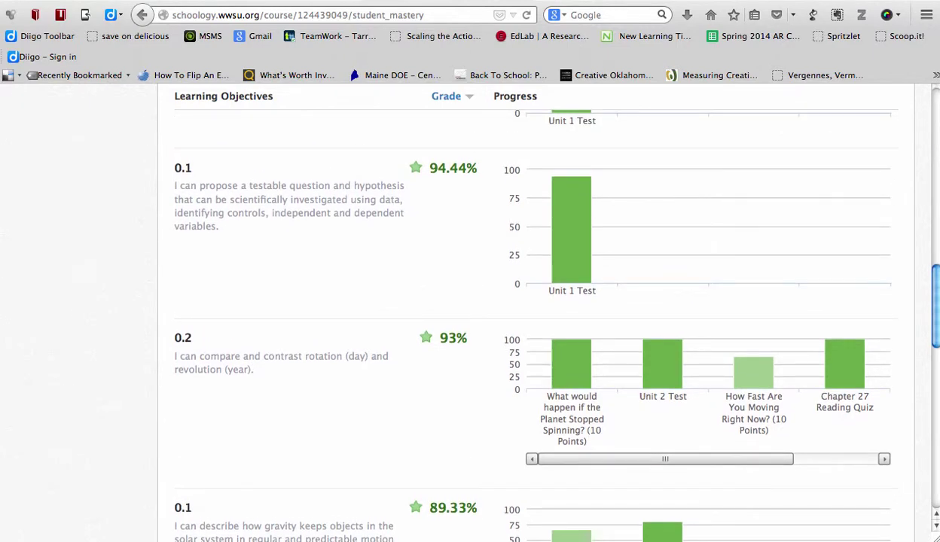